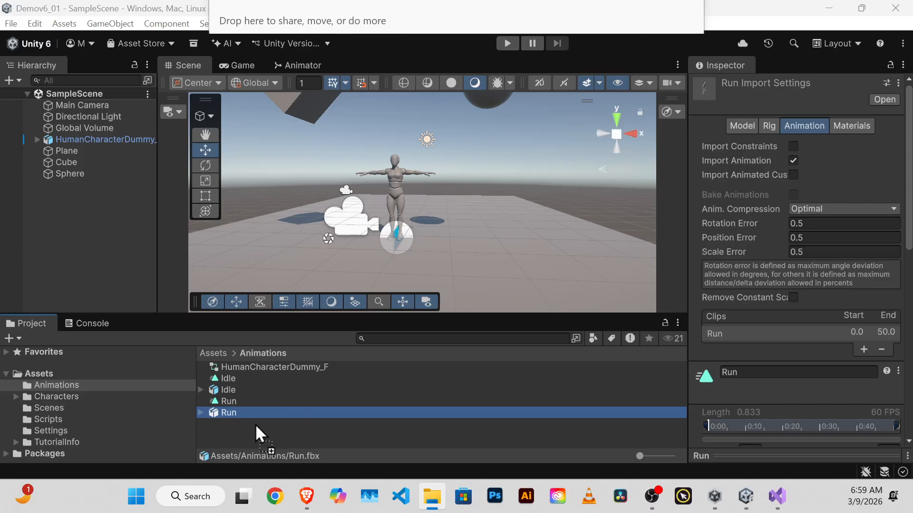
Step: Import the Mma Kick animation file into the project's Animations folder and select it
drag(254, 424, 254, 421)
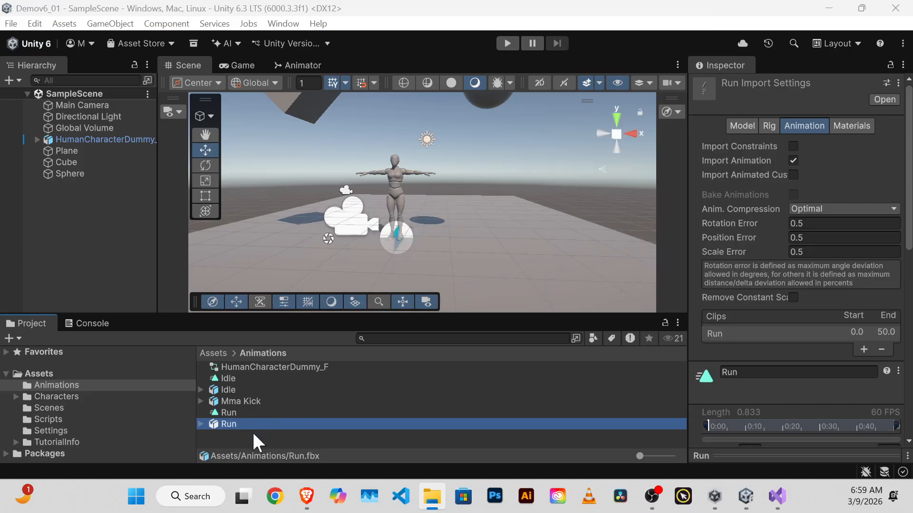
click(245, 402)
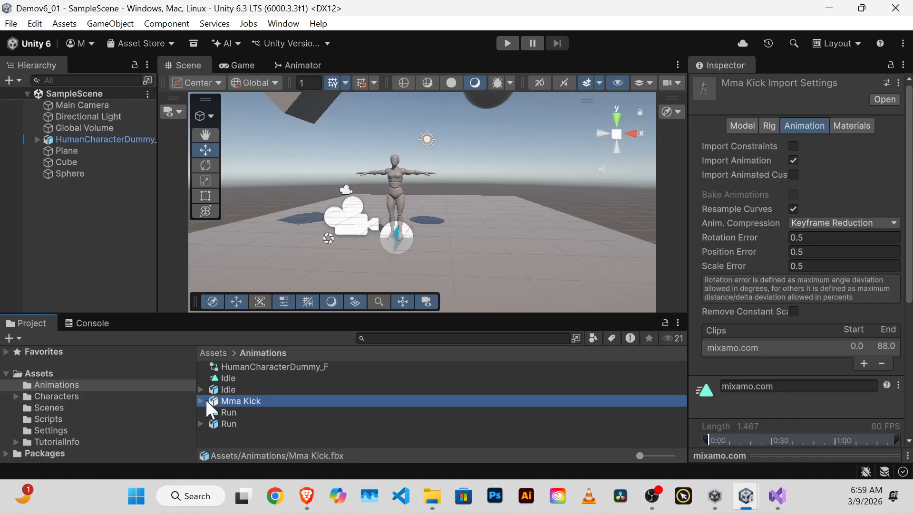
click(239, 401)
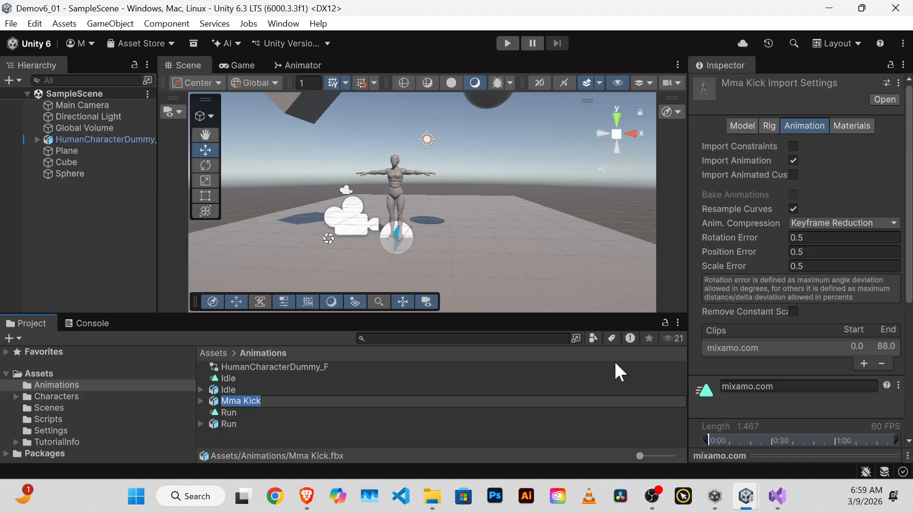
Step: Set the Mma Kick rig's Animation Type to Humanoid
scroll(743, 321, down, 2)
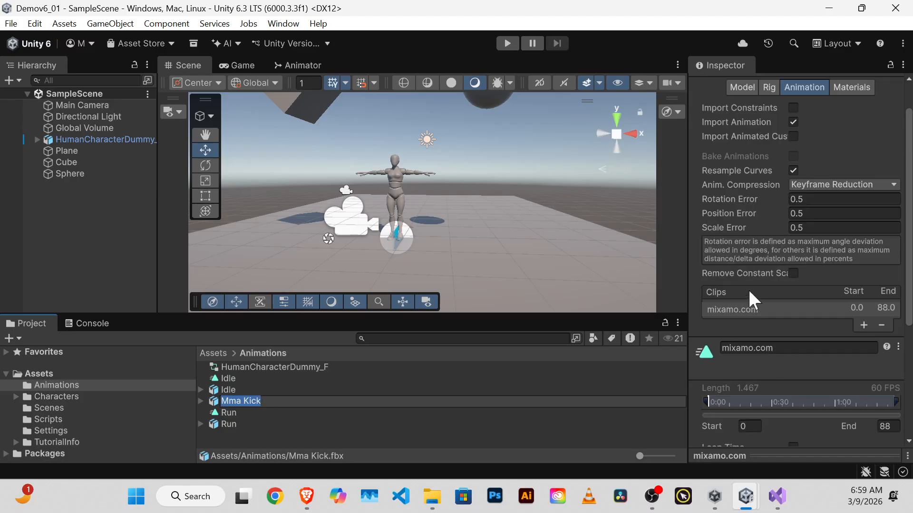
scroll(748, 288, up, 2)
click(770, 126)
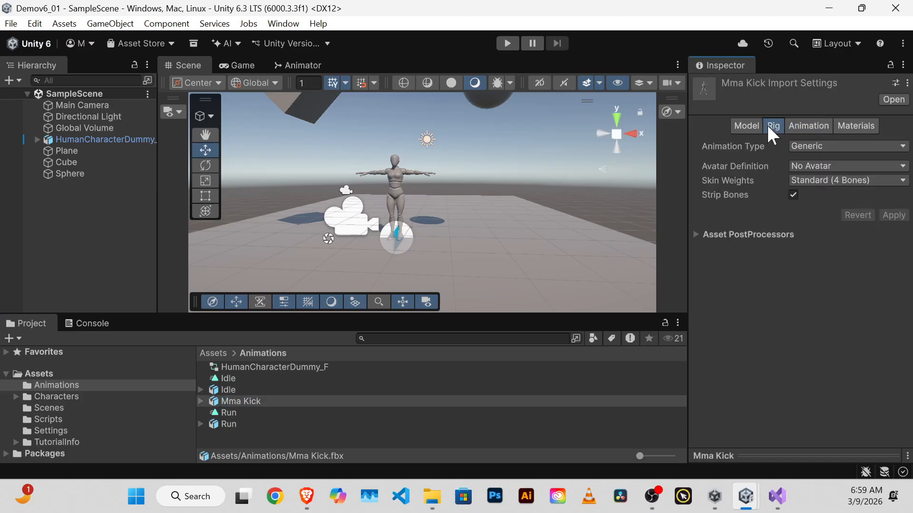
click(814, 144)
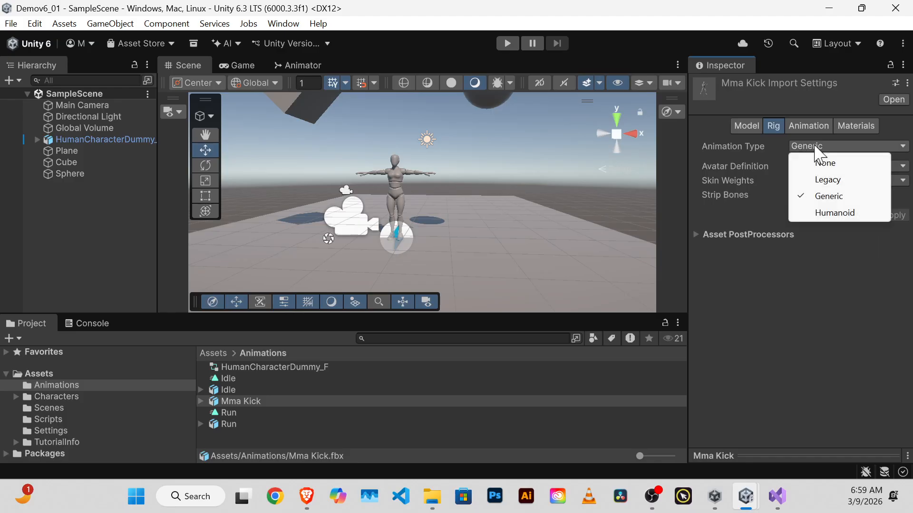
click(834, 214)
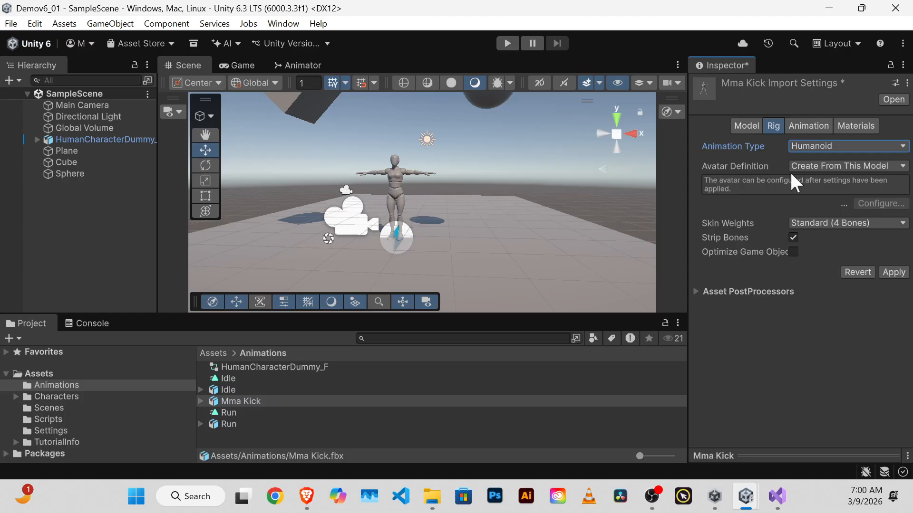
Step: Examine the Mma Kick asset's animation import settings, including its clip list, clip name and loop options
click(808, 125)
scroll(758, 268, down, 2)
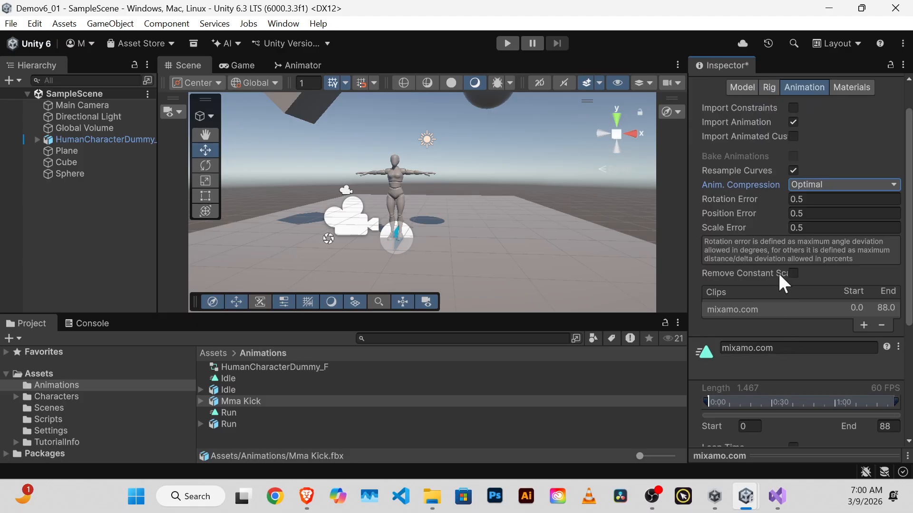
scroll(777, 270, up, 2)
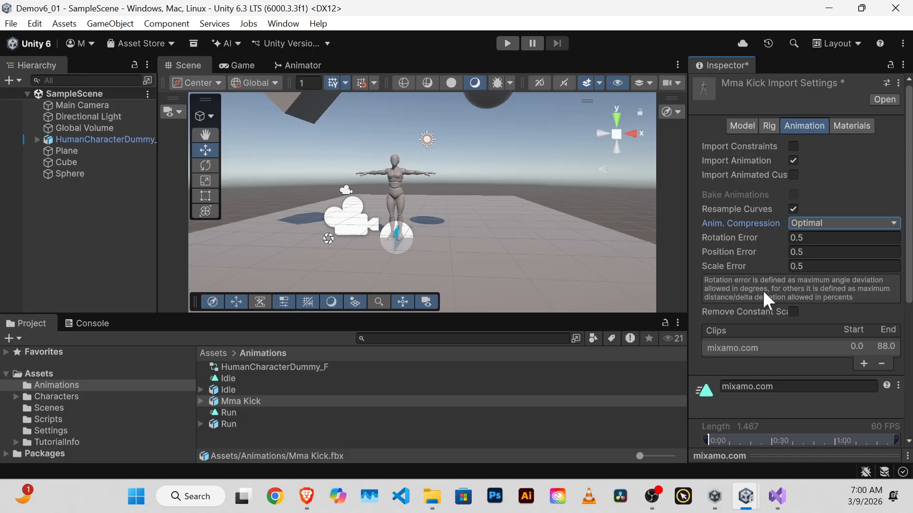
scroll(763, 289, down, 8)
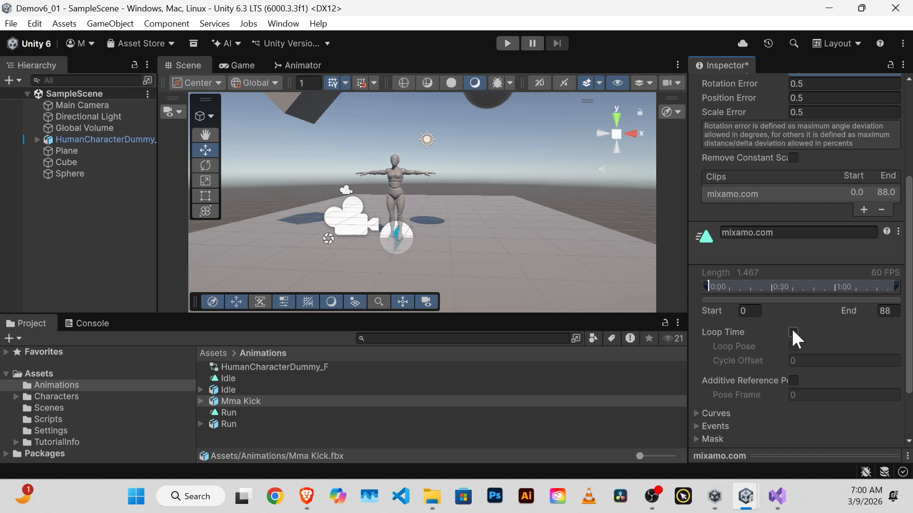
scroll(792, 331, up, 3)
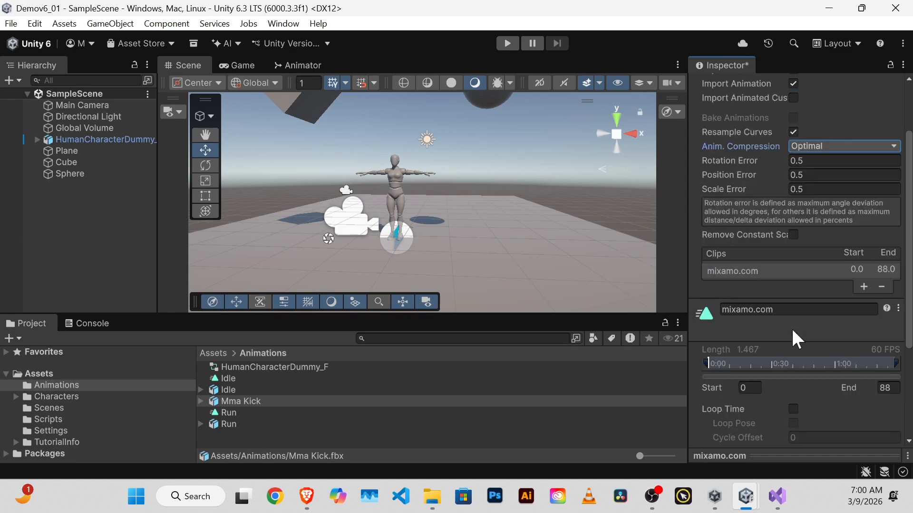
scroll(792, 329, up, 2)
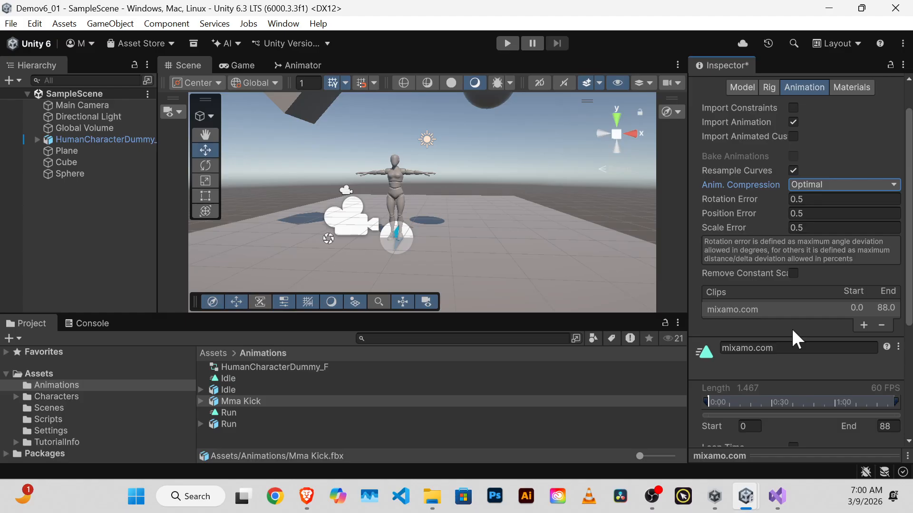
scroll(792, 330, up, 2)
scroll(793, 330, down, 8)
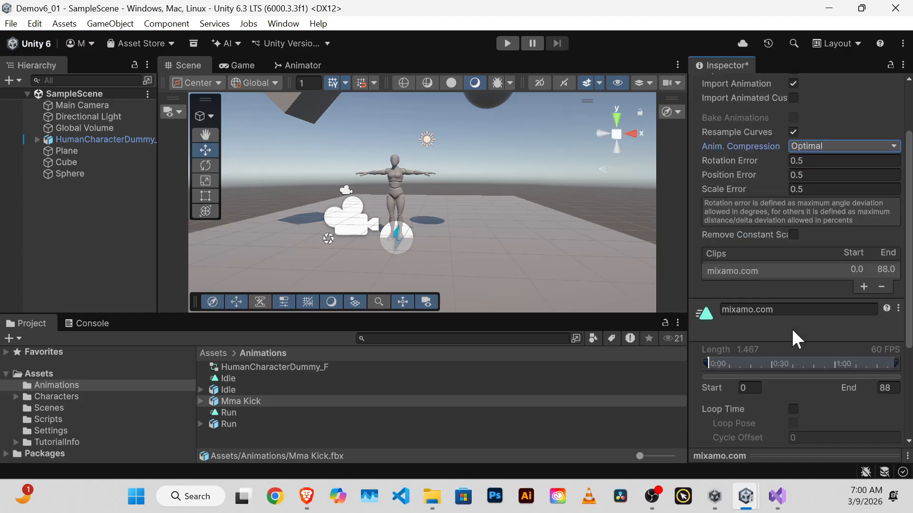
scroll(800, 342, down, 4)
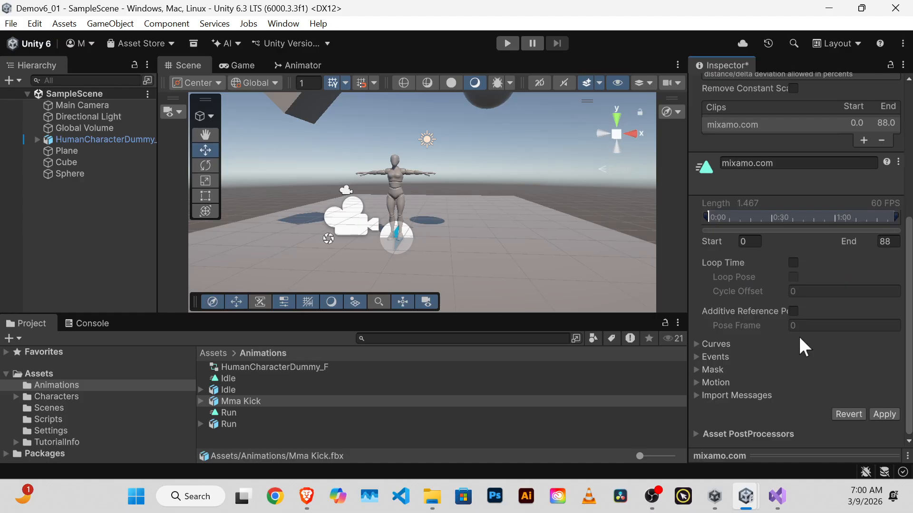
scroll(799, 339, up, 12)
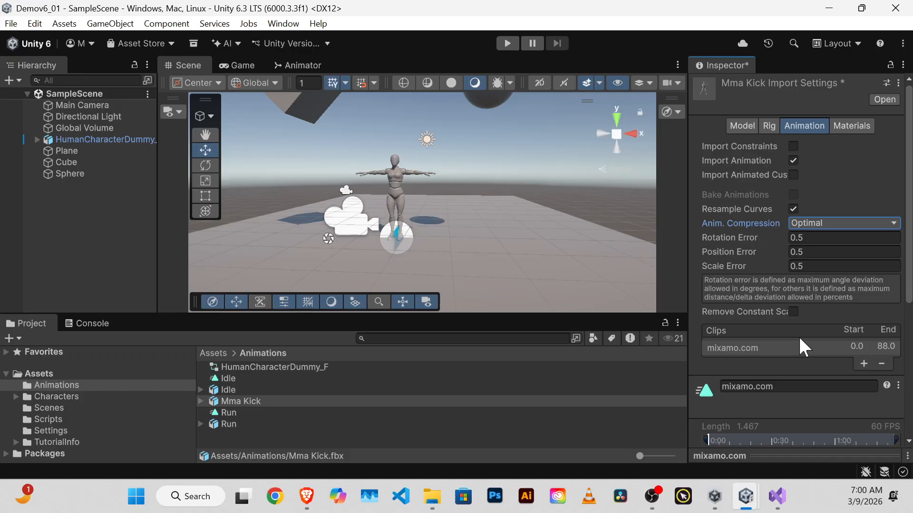
Step: Try to rename the mixamo.com clip highKick, and apply the Mma Kick import settings
click(791, 387)
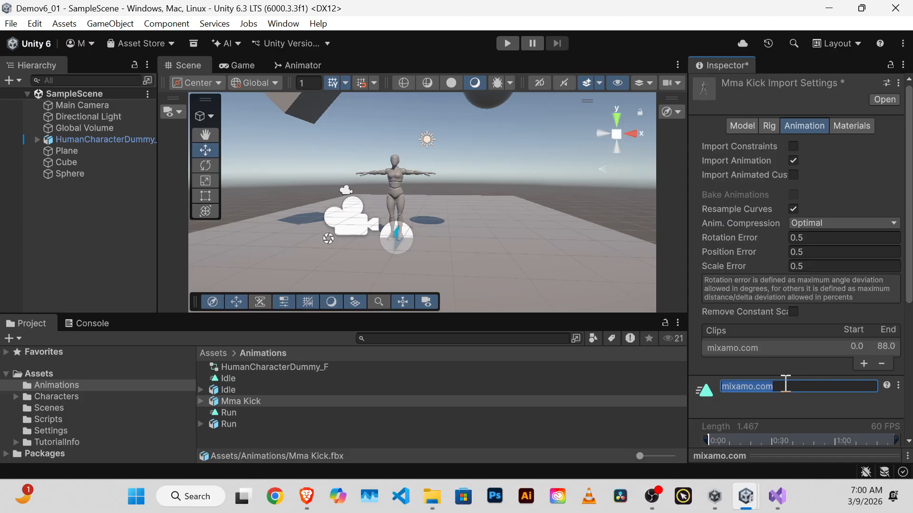
text(highKi)
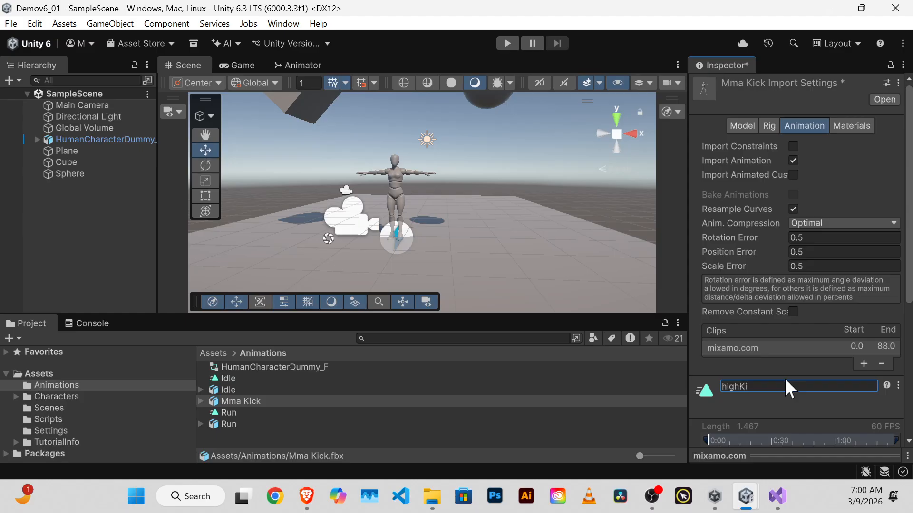
text(ck)
double_click(723, 388)
scroll(768, 398, down, 3)
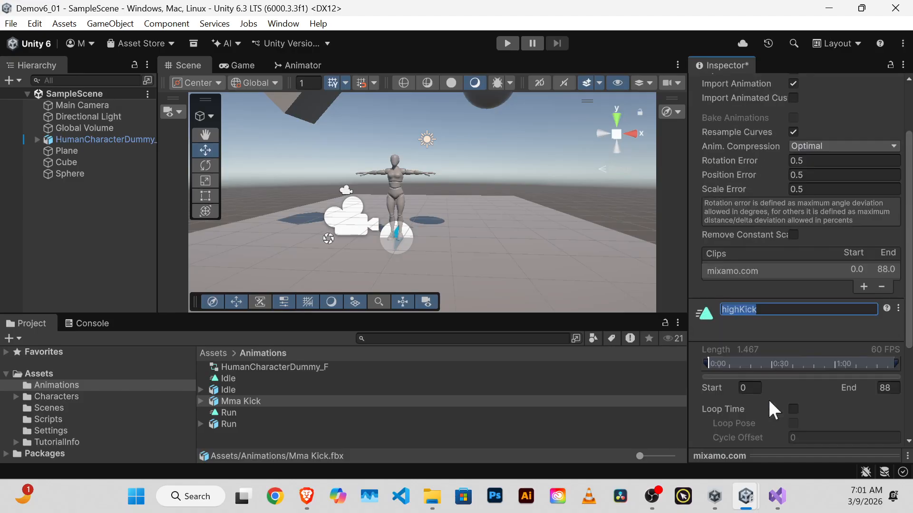
scroll(767, 397, down, 6)
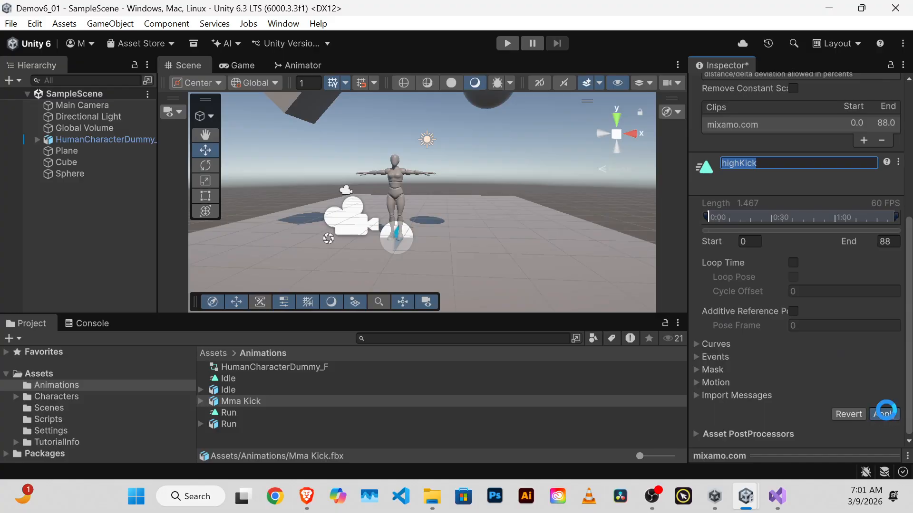
click(885, 414)
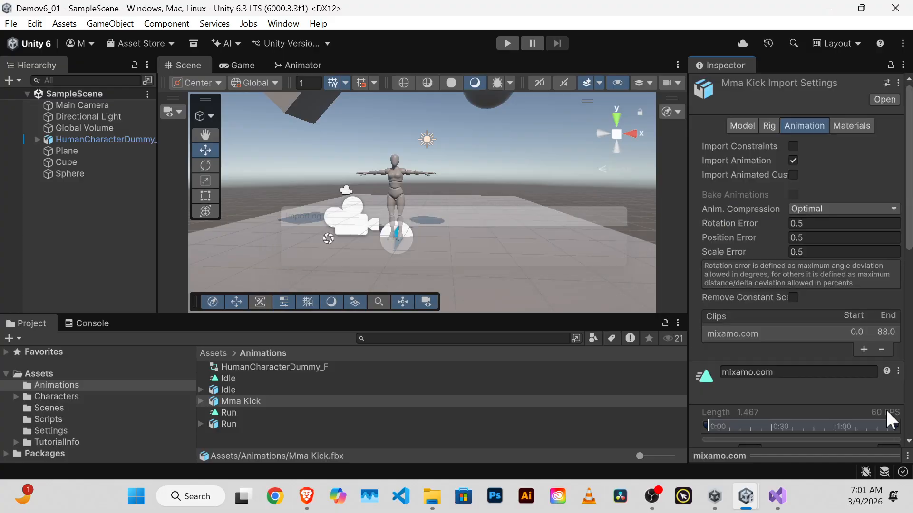
Step: Try enabling Loop Time for the Mma Kick clip, and switch it off again
click(747, 373)
scroll(796, 386, down, 10)
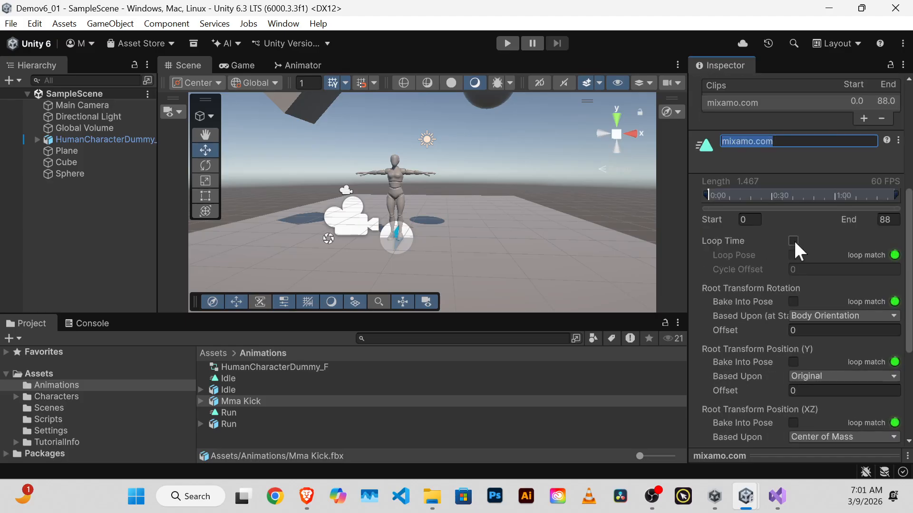
click(793, 241)
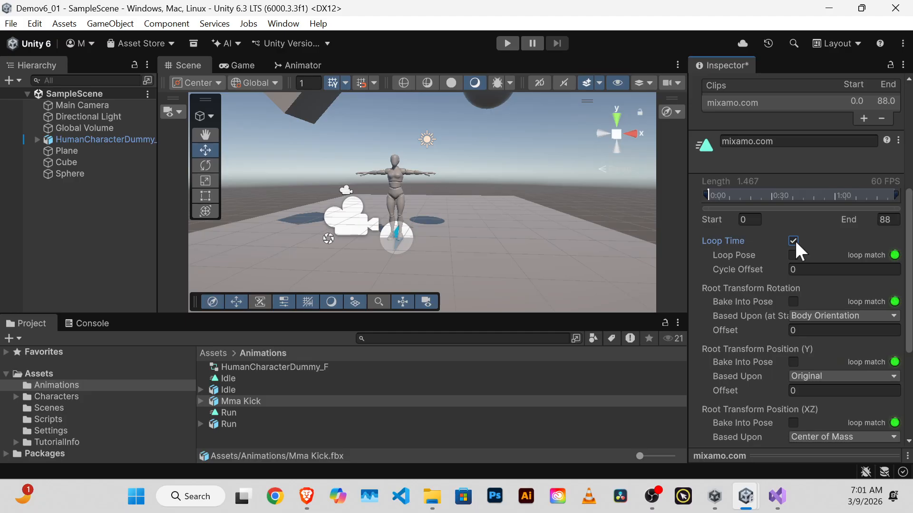
scroll(849, 311, down, 8)
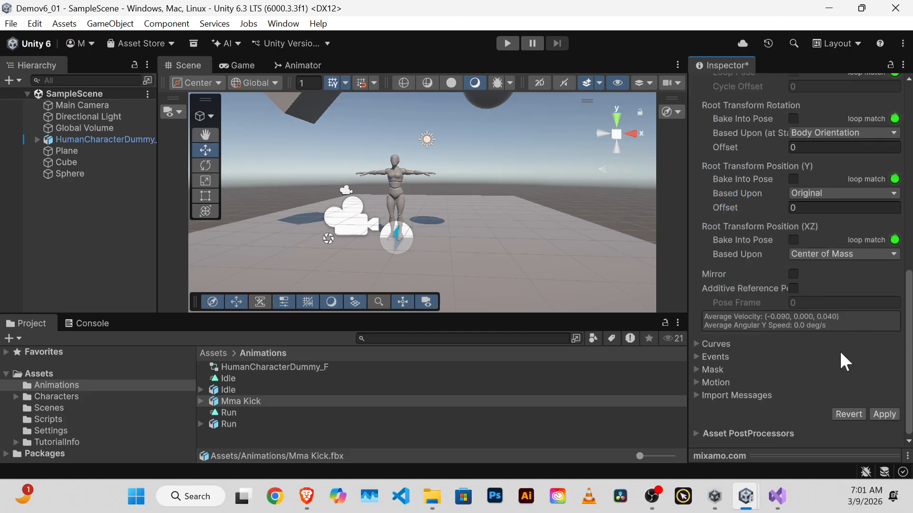
Step: Try again to give the Mma Kick clip the name highKick and apply the change
scroll(845, 361, up, 10)
click(779, 190)
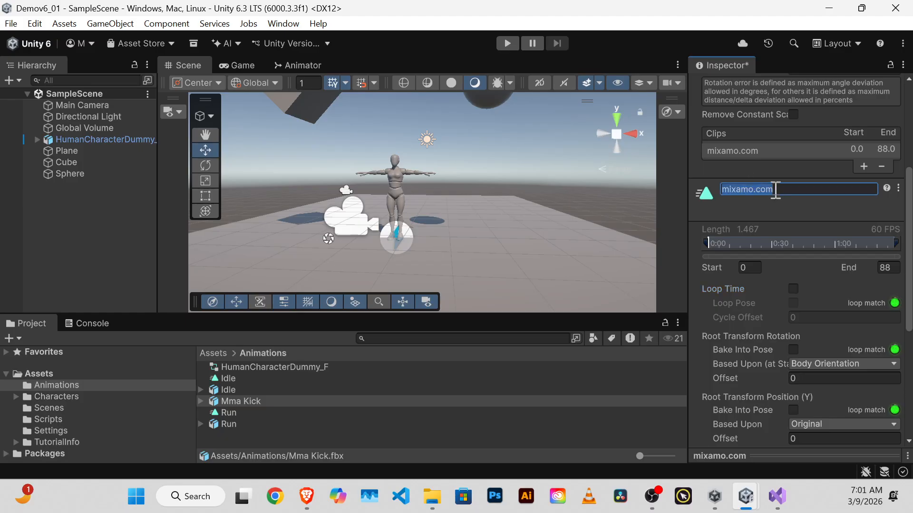
text(h)
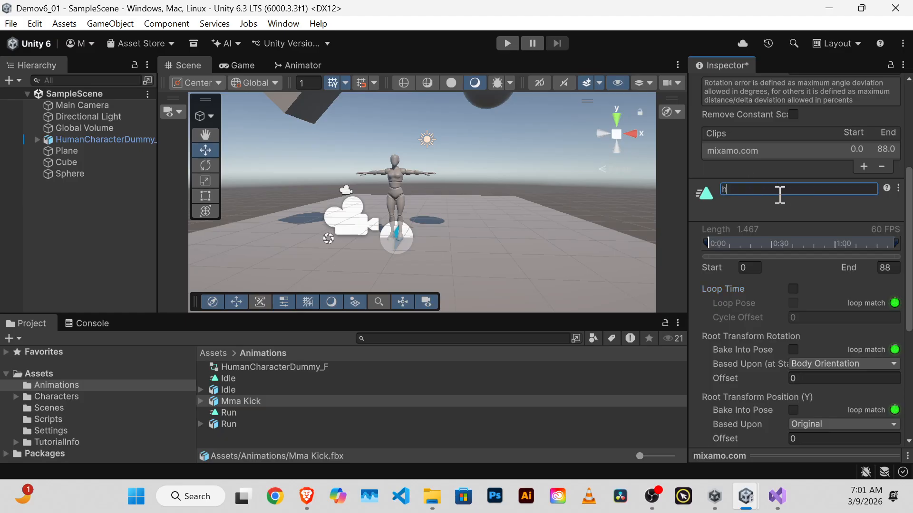
text(ighKick)
scroll(775, 228, down, 10)
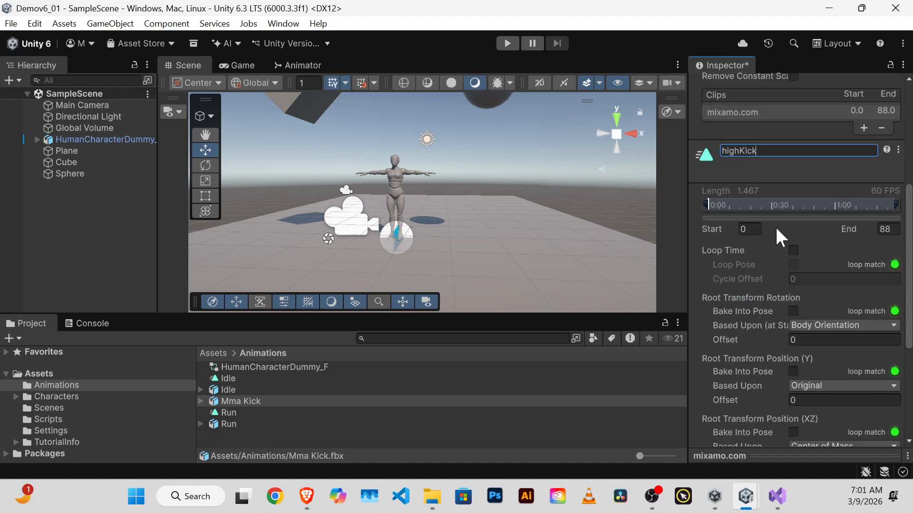
click(890, 413)
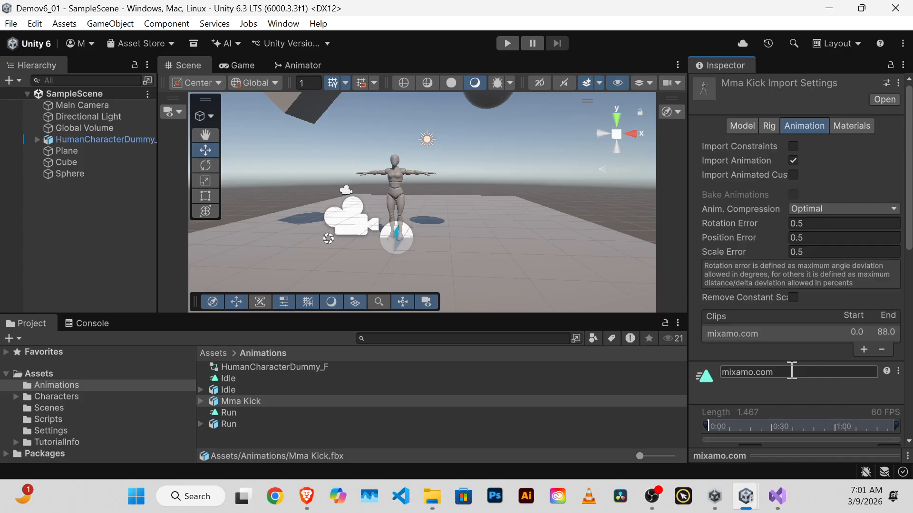
Step: Expand the Mma Kick asset, inspect the properties of its mixamo.com clip, and collapse the asset
click(201, 400)
scroll(290, 403, down, 2)
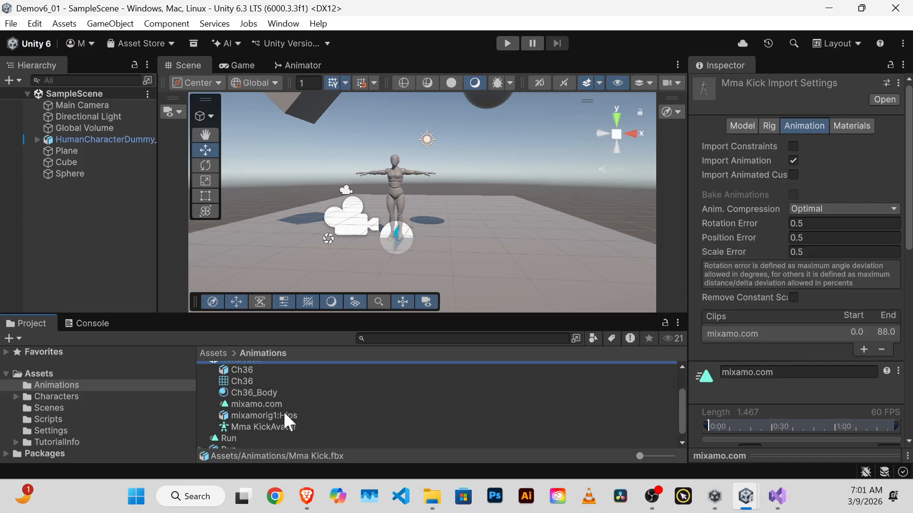
click(266, 405)
scroll(237, 390, up, 2)
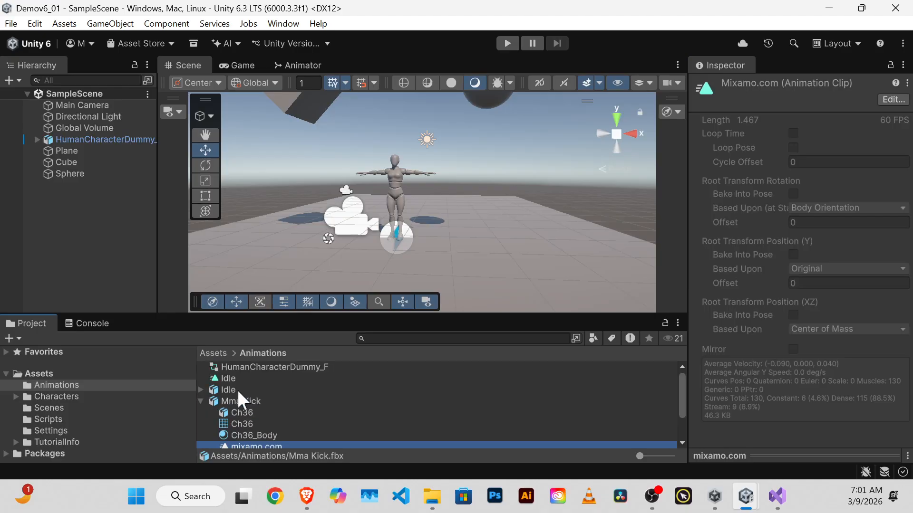
click(201, 401)
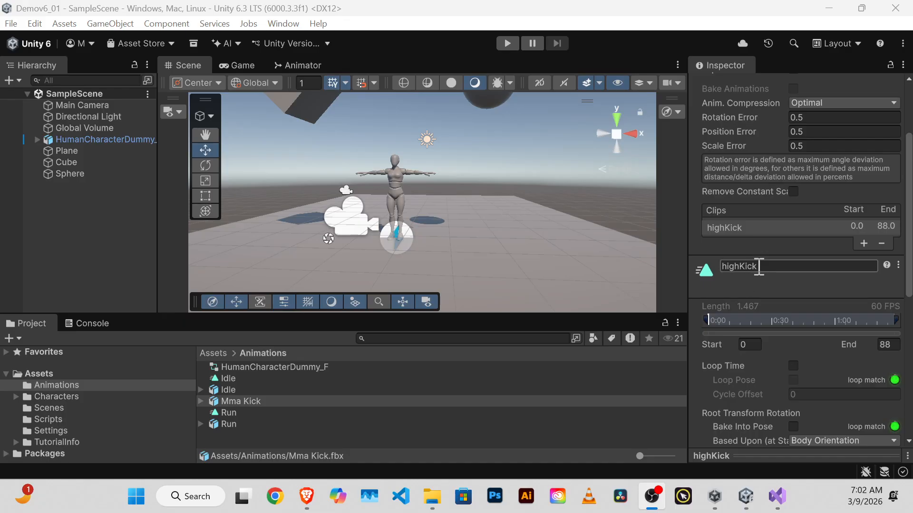
Step: Review the highKick clip's import settings and expand the Mma Kick asset to check the clip's name
scroll(803, 297, down, 5)
scroll(809, 304, down, 2)
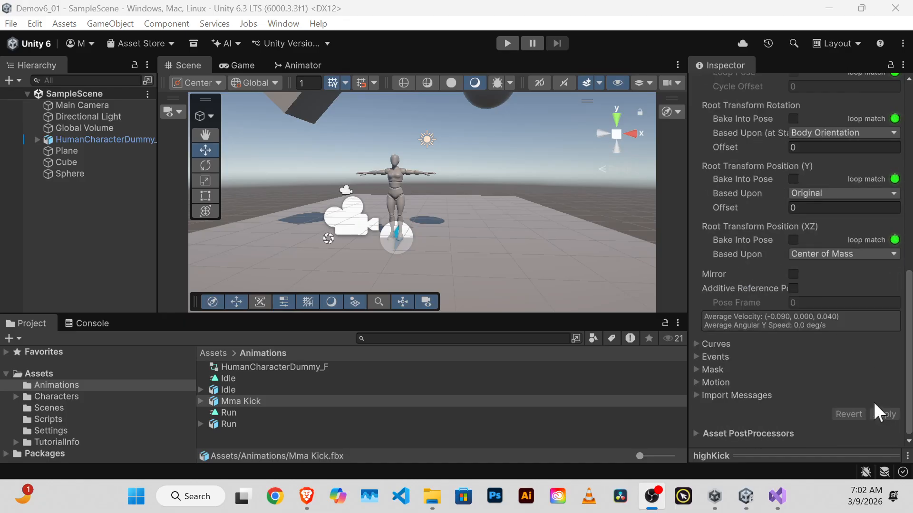
click(881, 410)
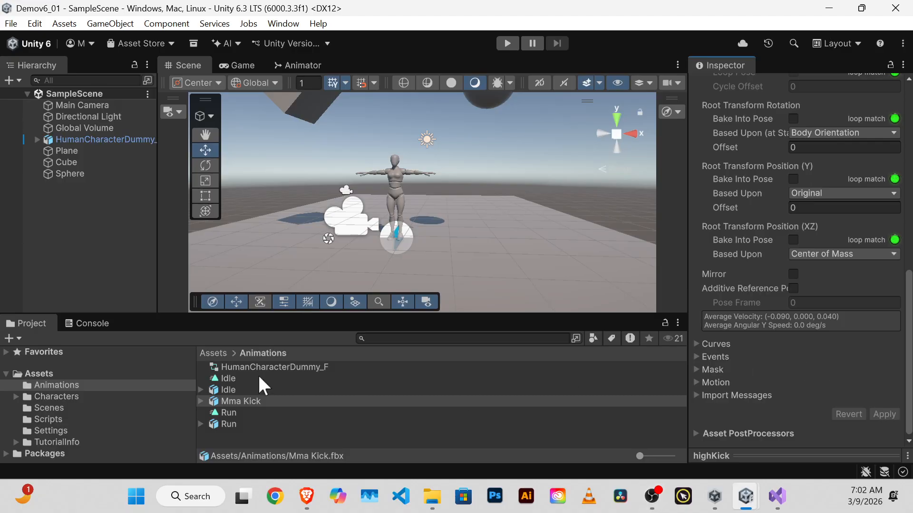
click(201, 400)
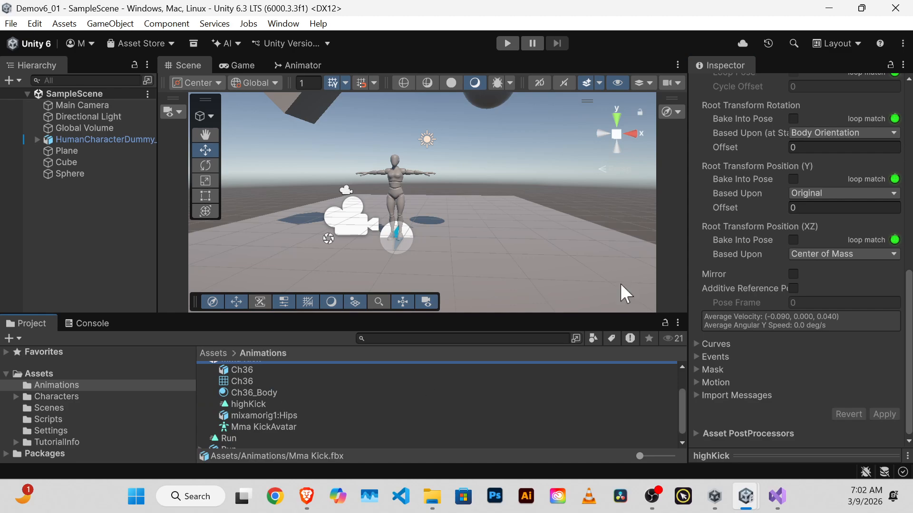
scroll(777, 312, up, 10)
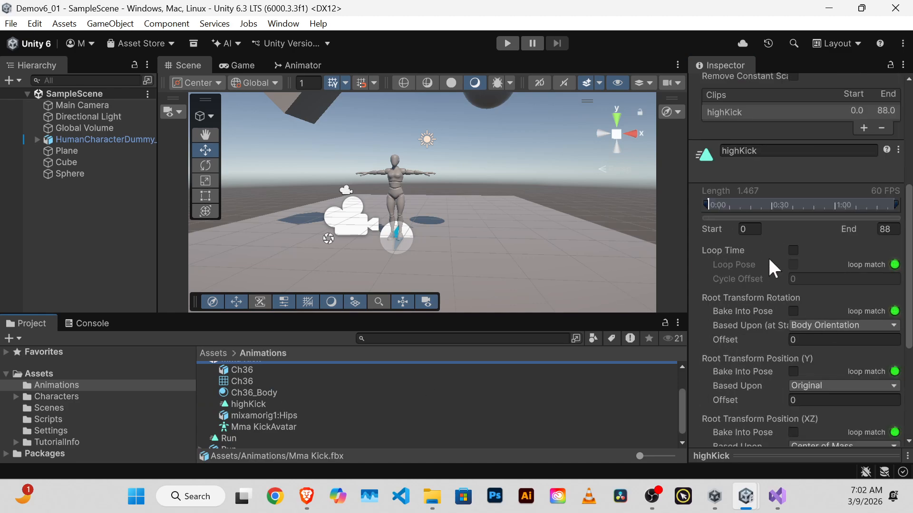
scroll(772, 269, up, 2)
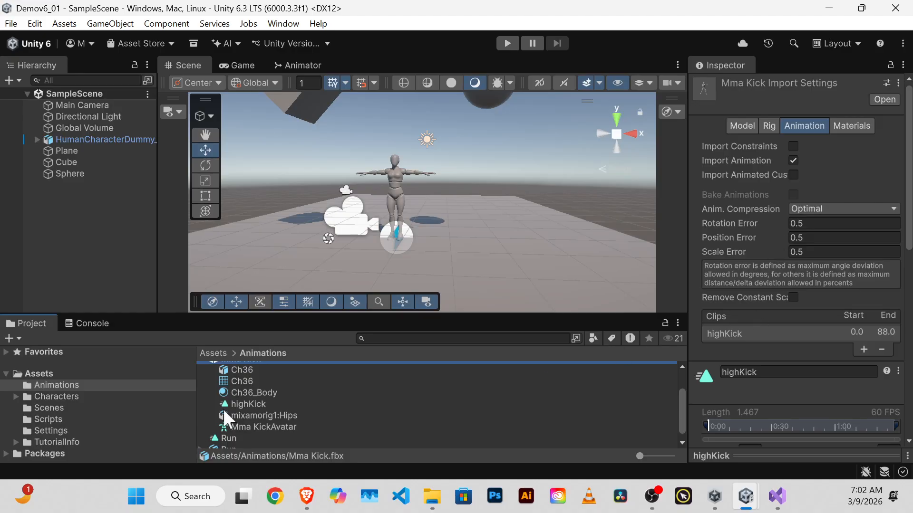
Step: Duplicate the highKick clip out of the Mma Kick asset as a standalone animation clip, and collapse the asset
click(236, 403)
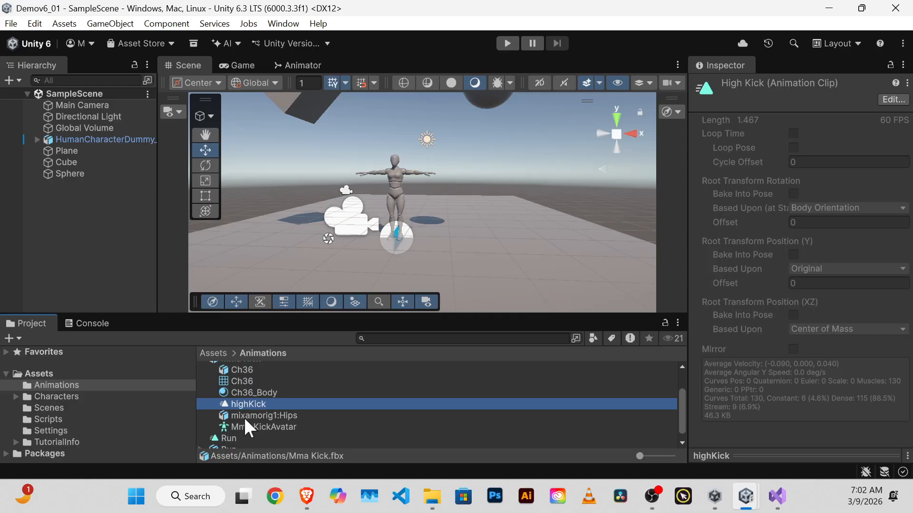
scroll(242, 414, down, 1)
scroll(248, 406, up, 3)
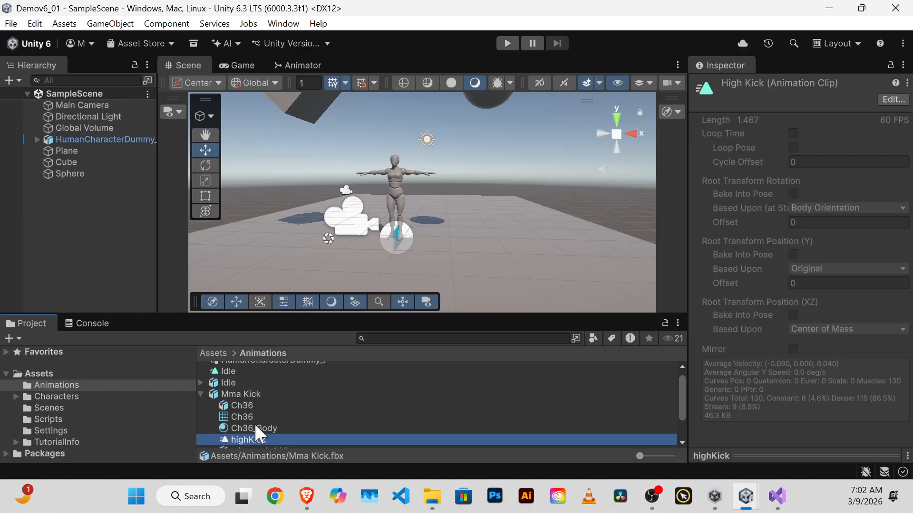
key(ctrl+d)
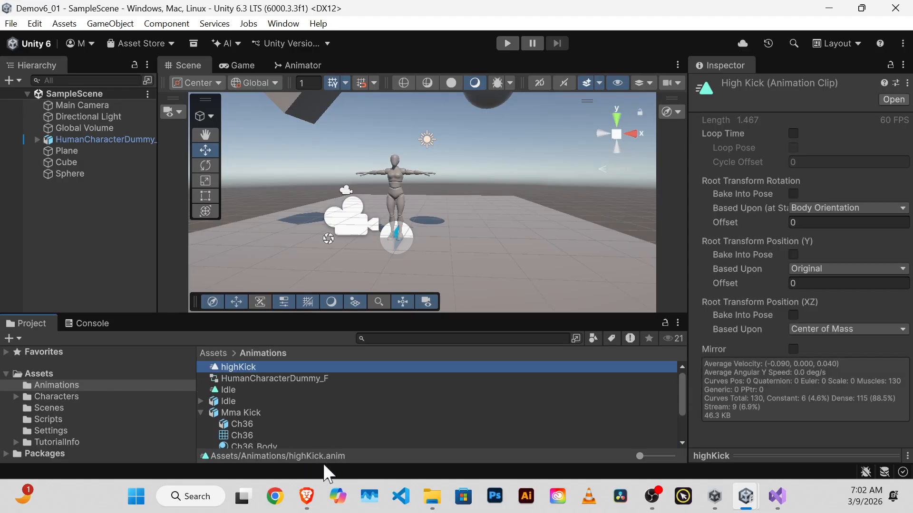
click(198, 412)
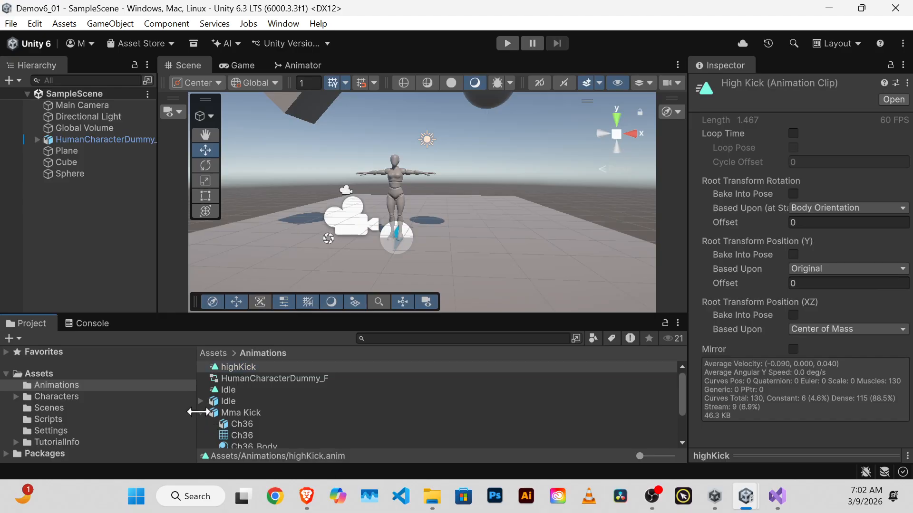
click(201, 412)
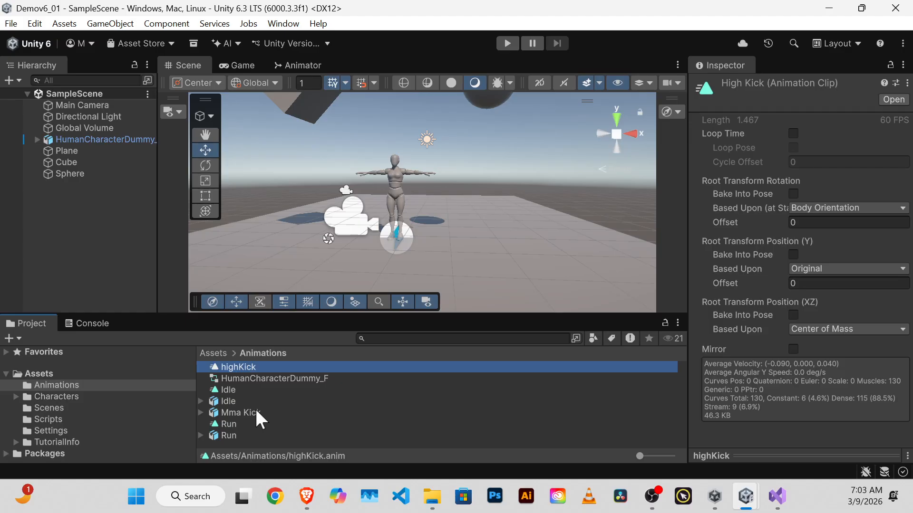
Step: Examine the conditions of the Idle-to-Run and Run-to-Idle transitions in the Animator, the Scripts folder's contents and the Run parameter
click(299, 64)
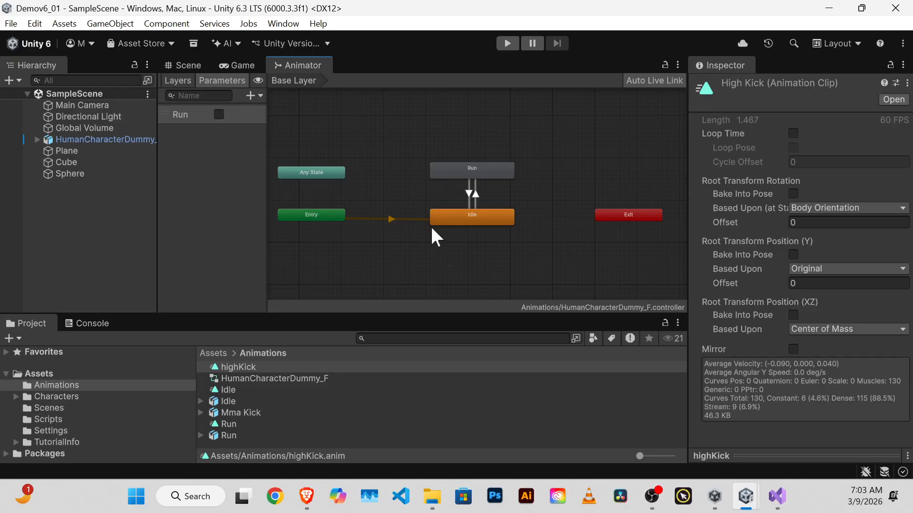
click(475, 195)
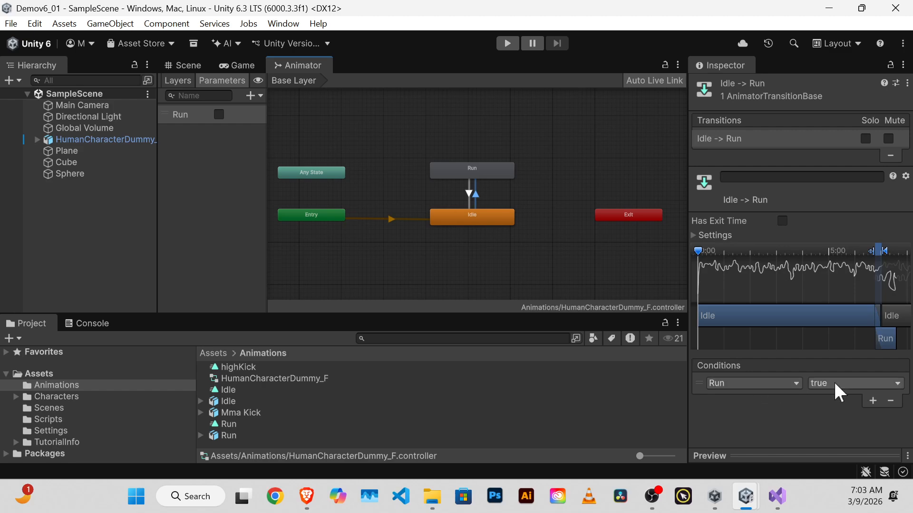
click(469, 192)
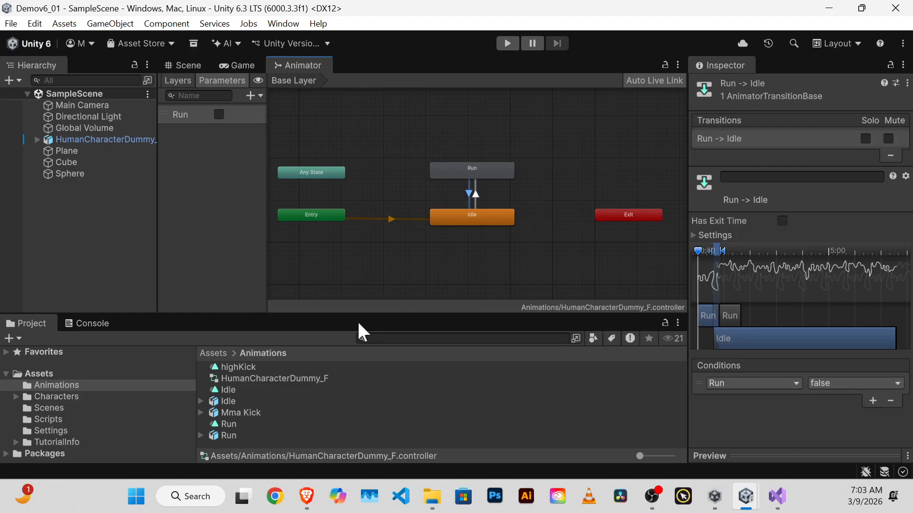
click(52, 418)
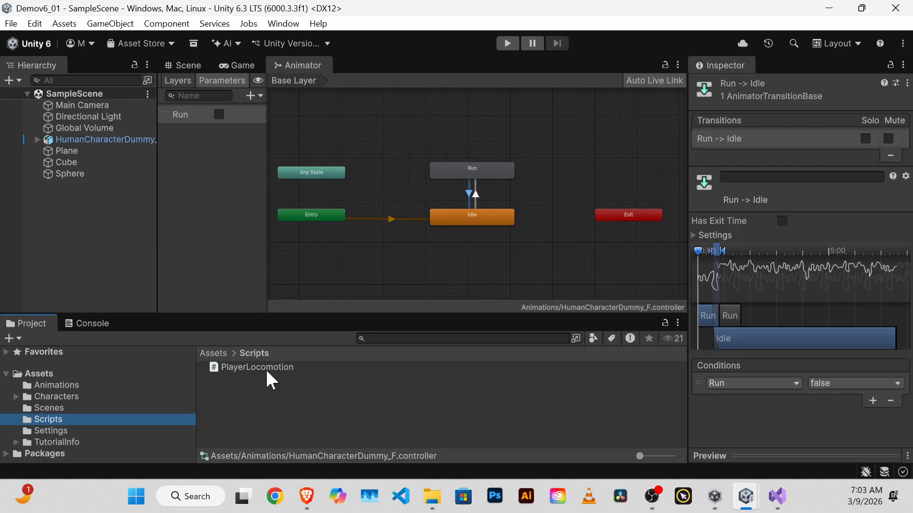
click(215, 153)
click(190, 118)
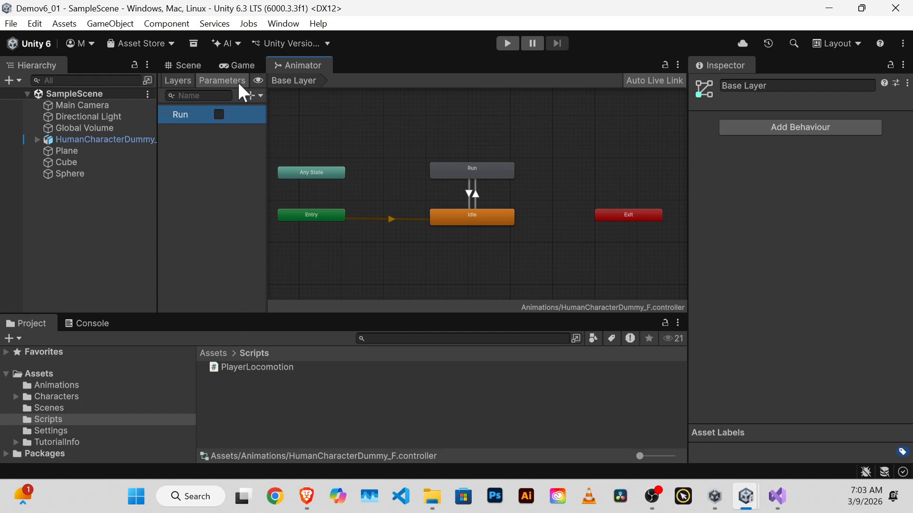
Step: Add a Trigger parameter named highKick to the character's animator controller
click(180, 79)
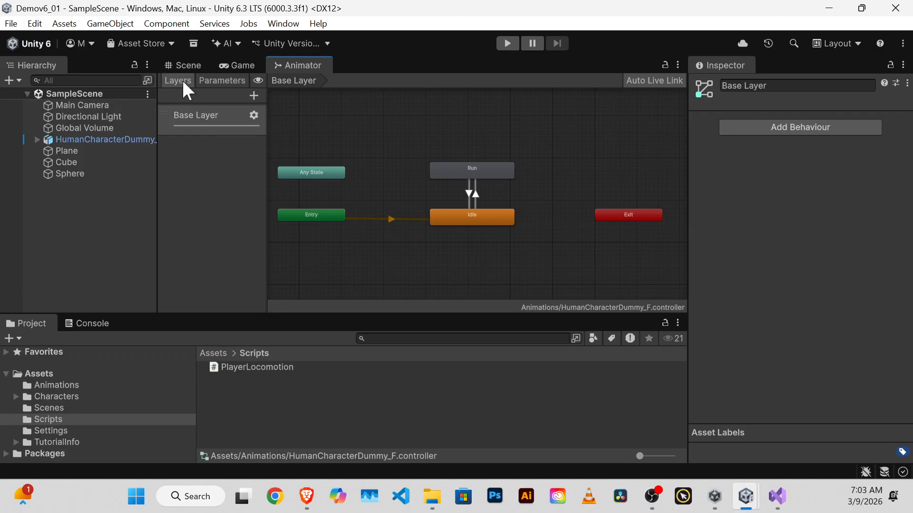
click(220, 81)
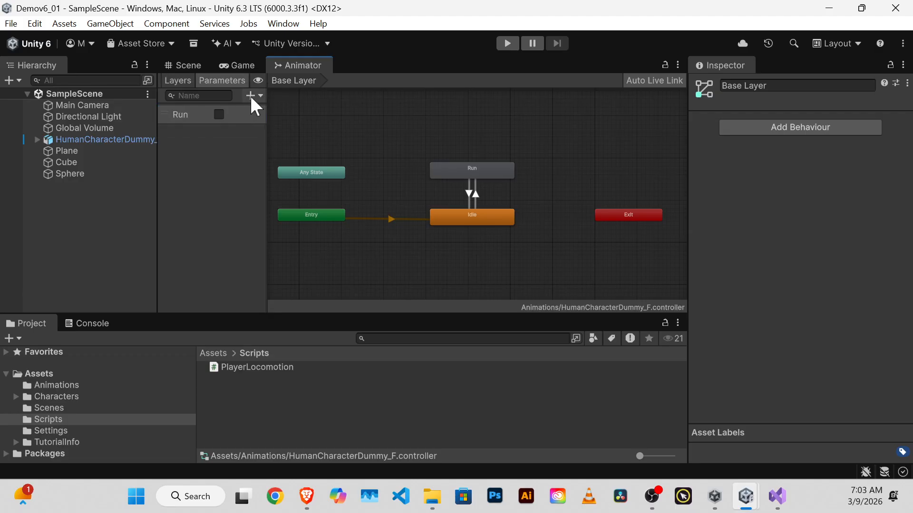
click(250, 96)
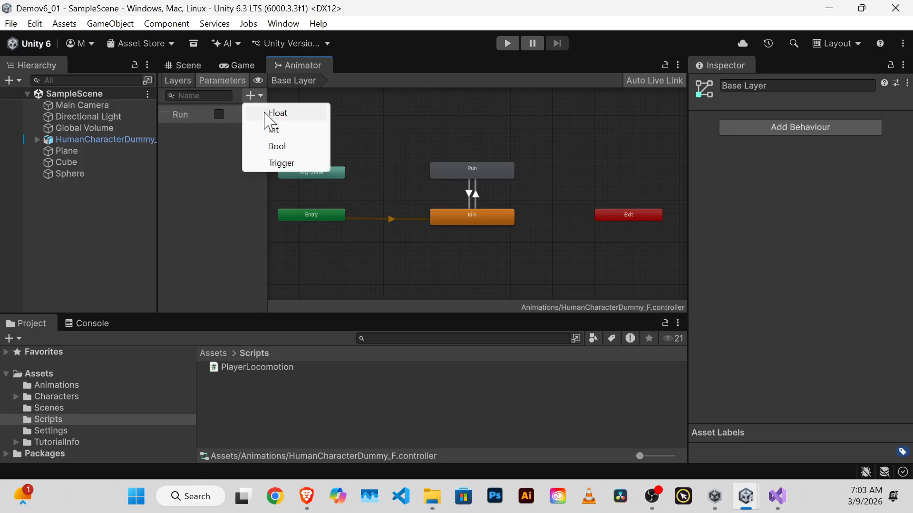
click(280, 163)
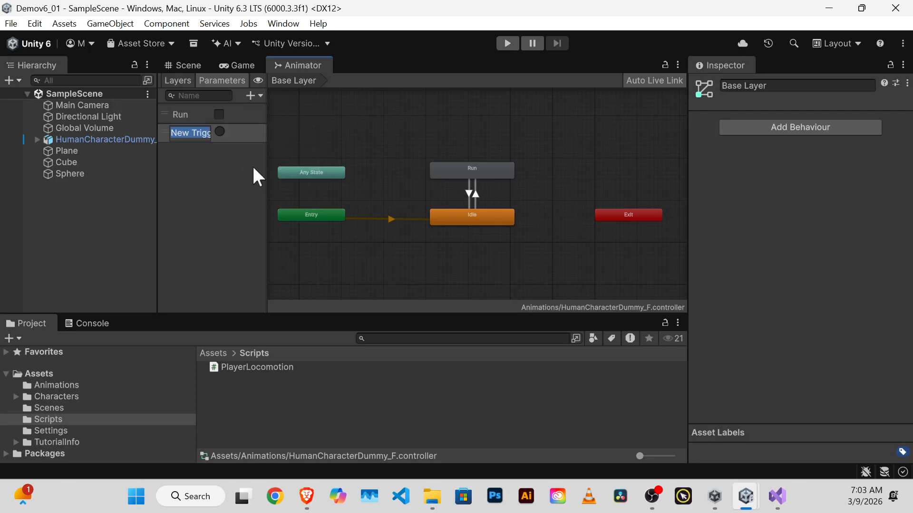
text(highKick)
Step: Add the standalone highKick clip from the Animations folder as a new state above Any State and Run in the Animator graph
click(65, 385)
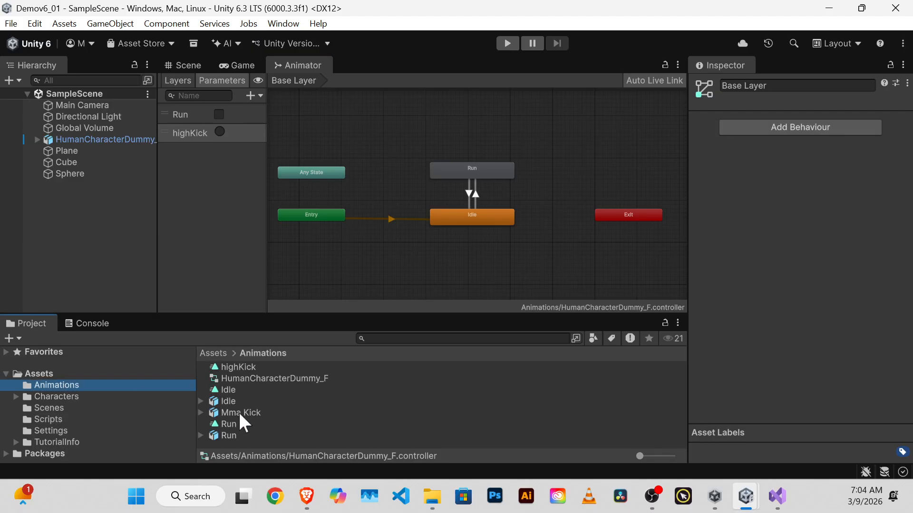
click(241, 368)
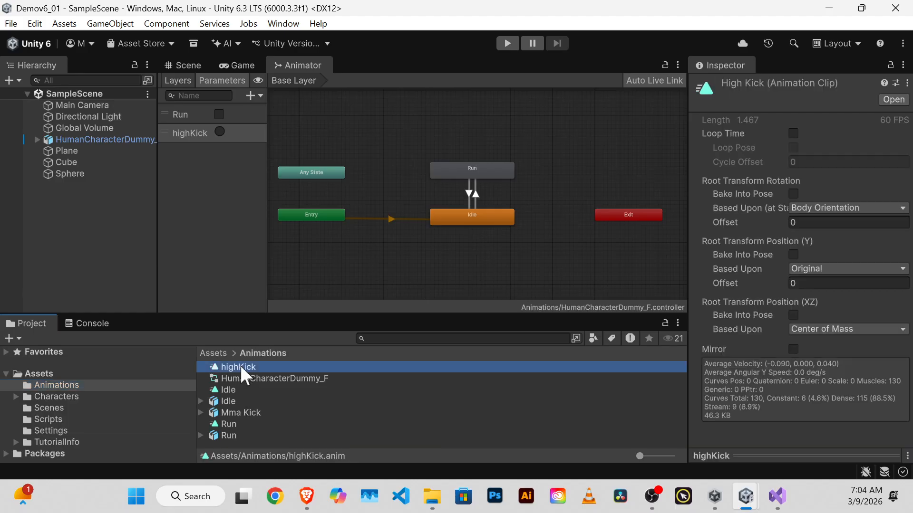
drag(238, 364, 387, 134)
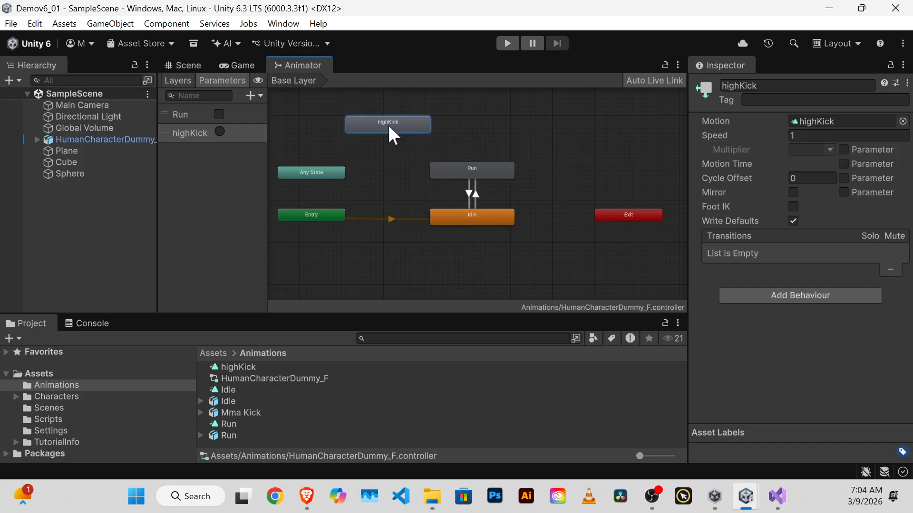
Step: Make a transition from Any State to the highKick state
click(473, 171)
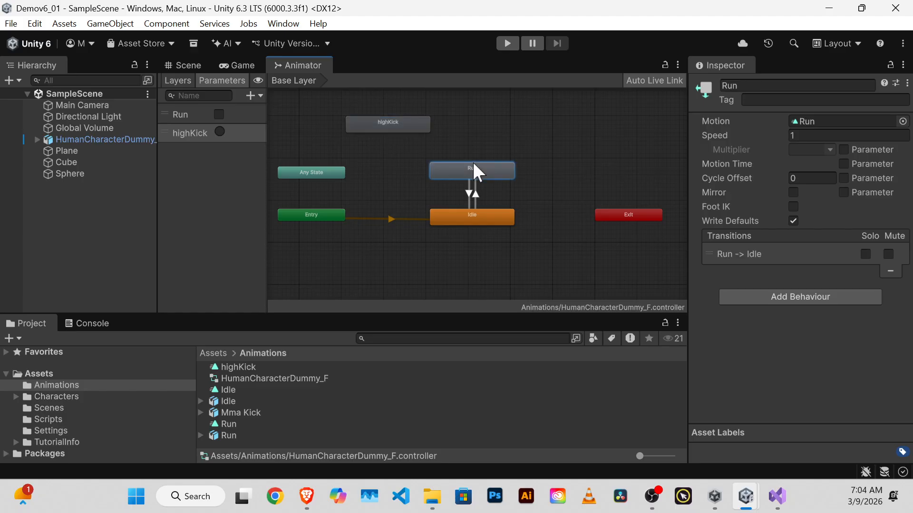
click(489, 227)
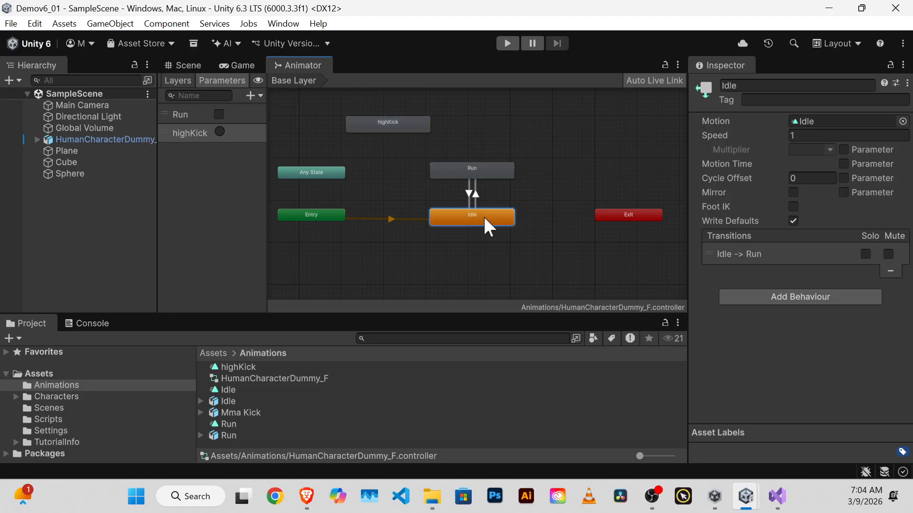
click(323, 173)
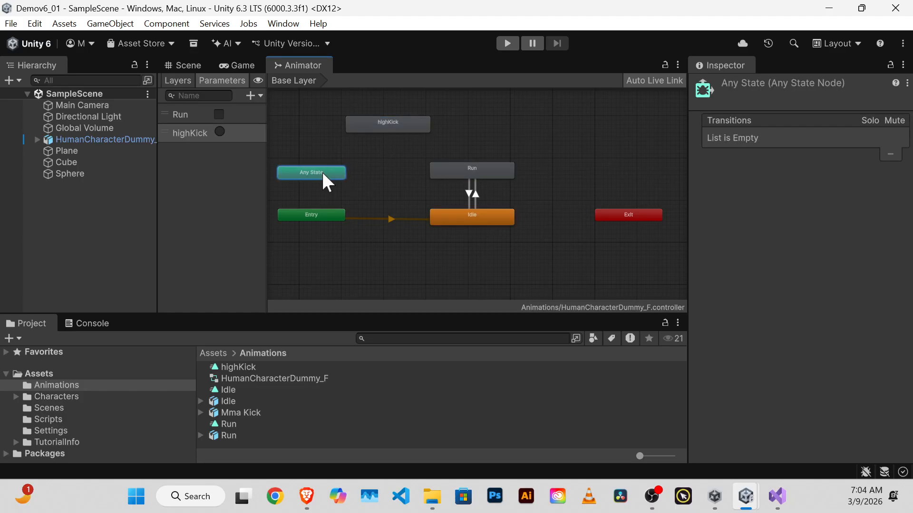
right_click(325, 171)
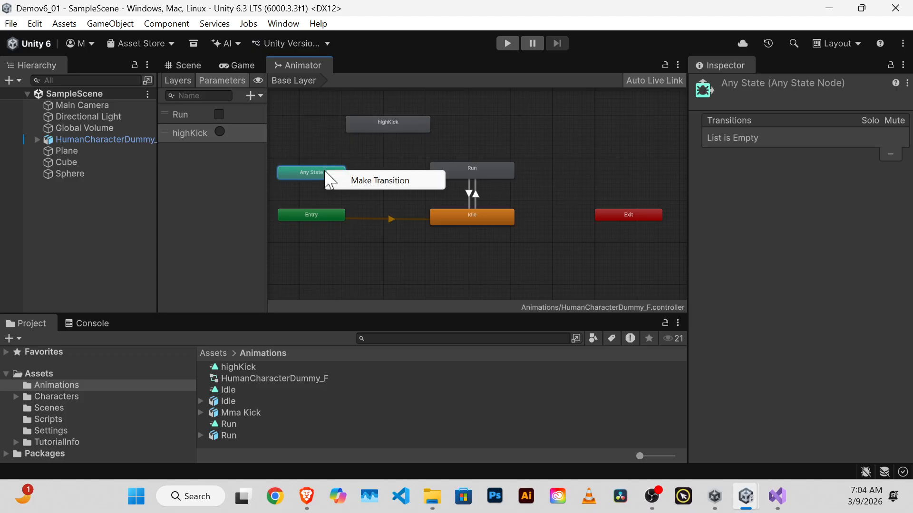
click(367, 177)
click(387, 122)
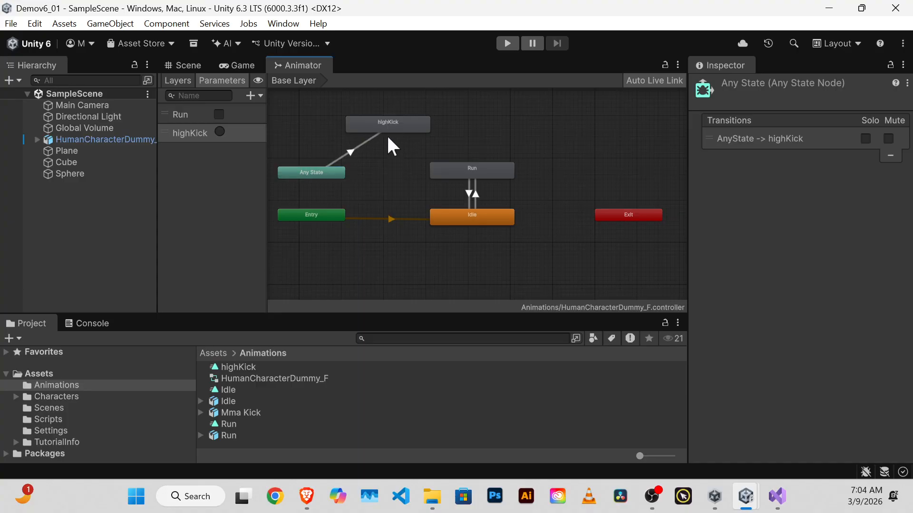
Step: Enable Has Exit Time on the Any State to highKick transition and add the highKick trigger as its condition
click(348, 150)
click(351, 151)
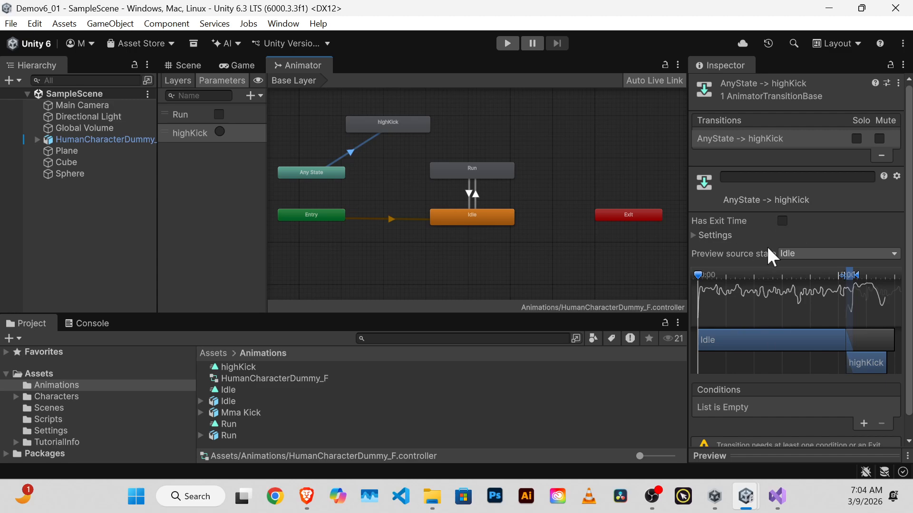
click(782, 221)
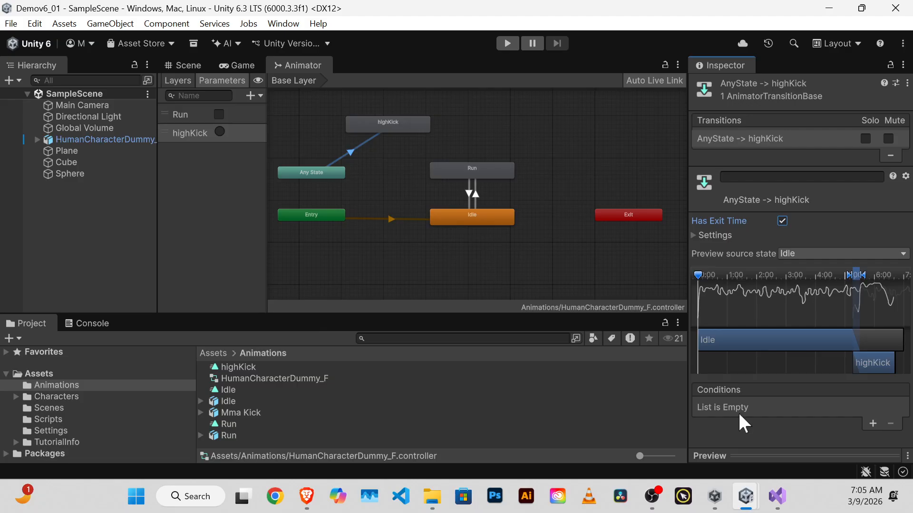
click(872, 422)
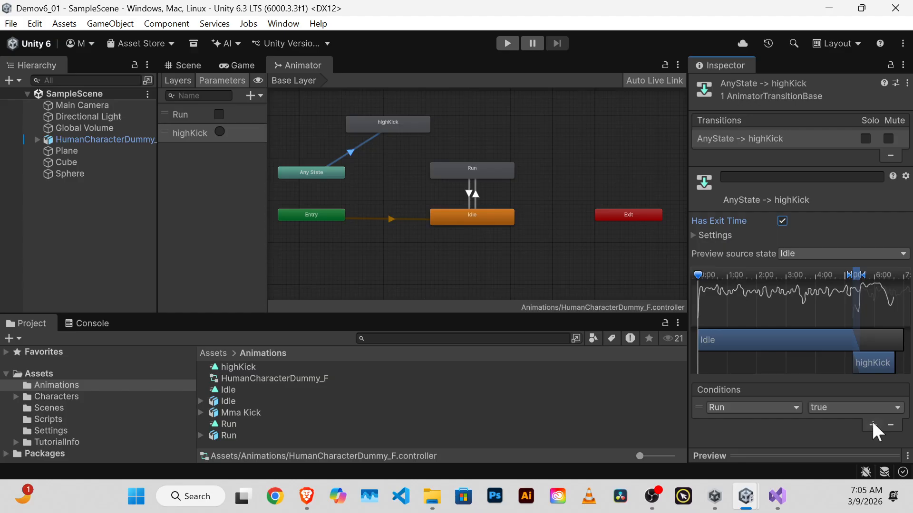
click(772, 403)
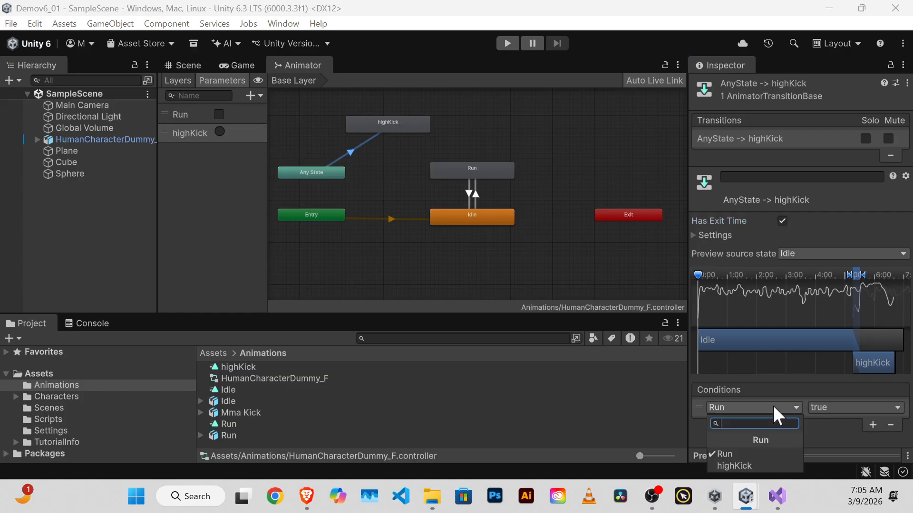
click(765, 462)
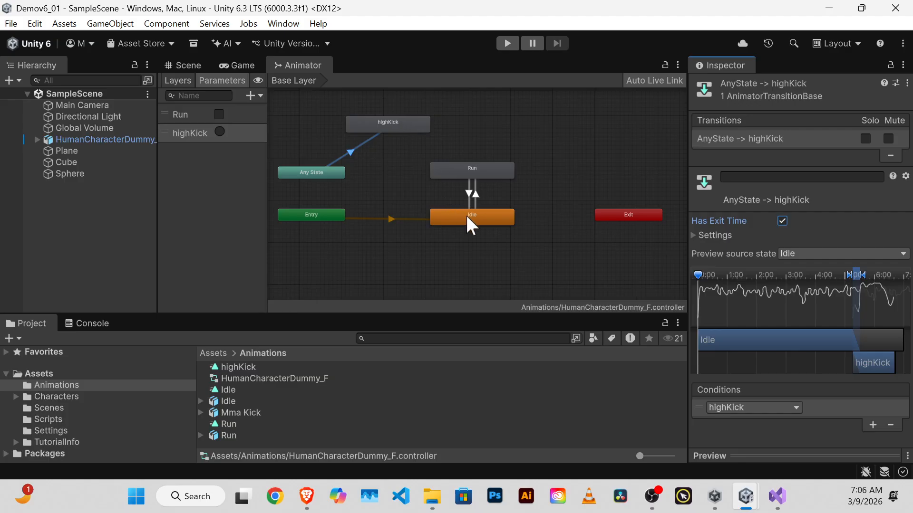
Step: Make a transition from the highKick state to the Run state
right_click(389, 124)
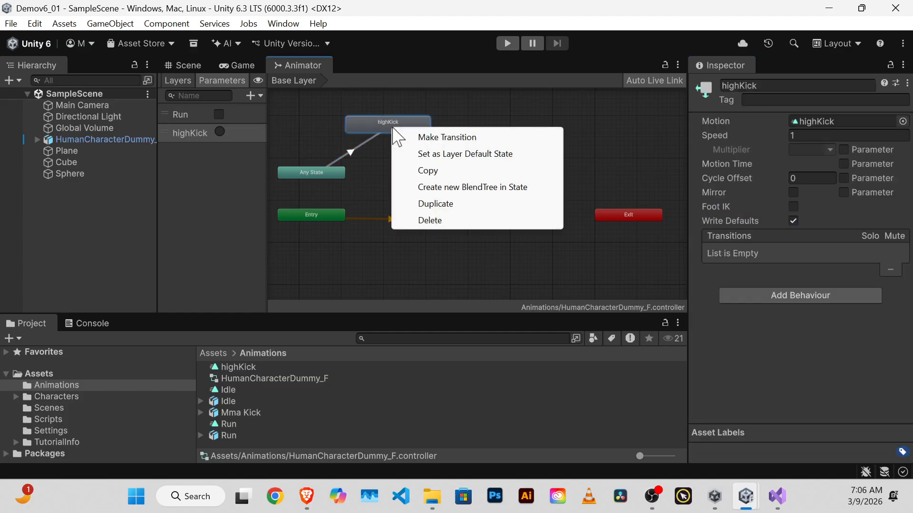
click(418, 137)
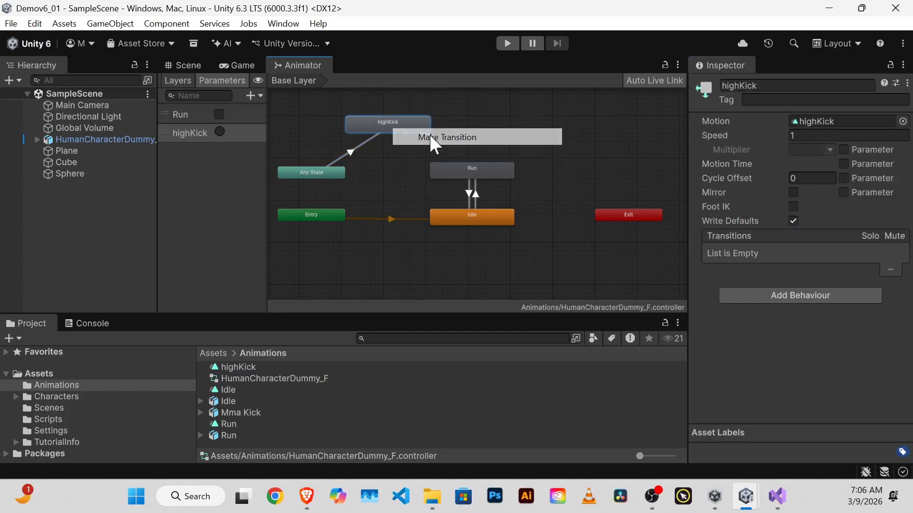
click(473, 172)
Step: Try adding a transition from Run back to highKick, and delete that transition again
right_click(485, 167)
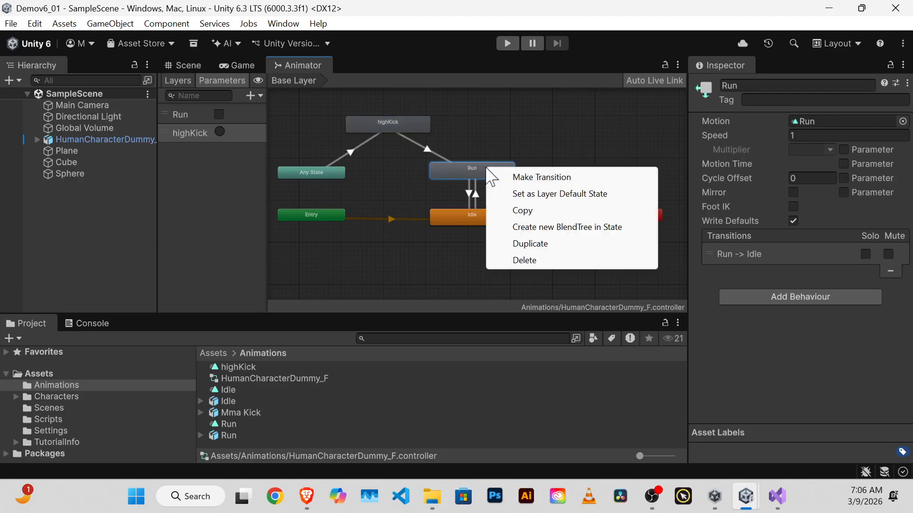
click(531, 176)
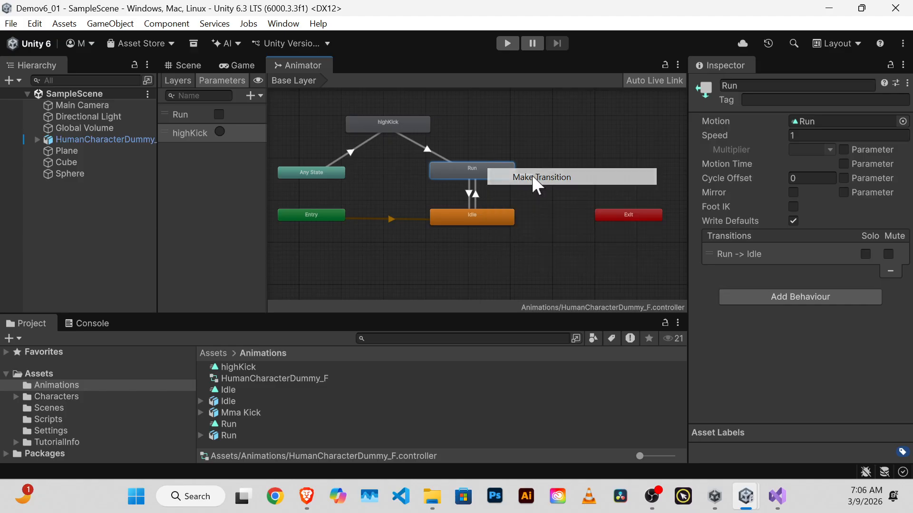
click(404, 122)
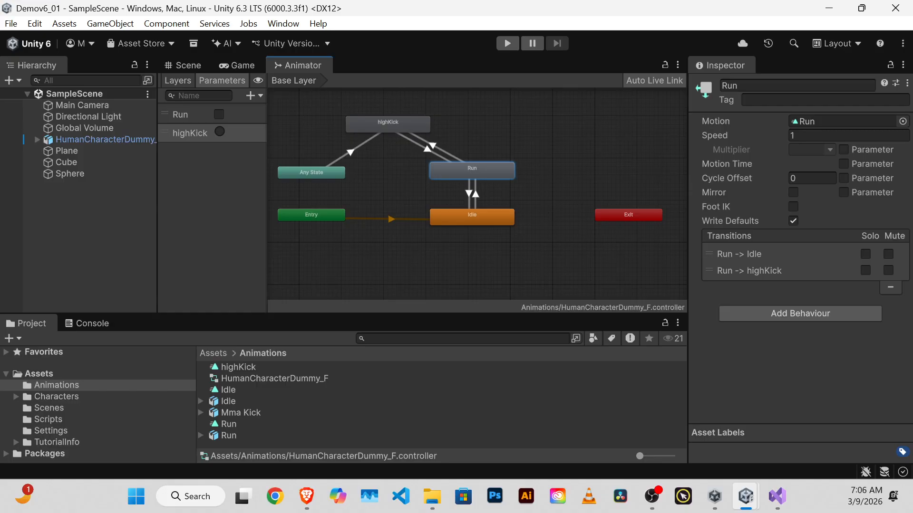
key(alt+Tab)
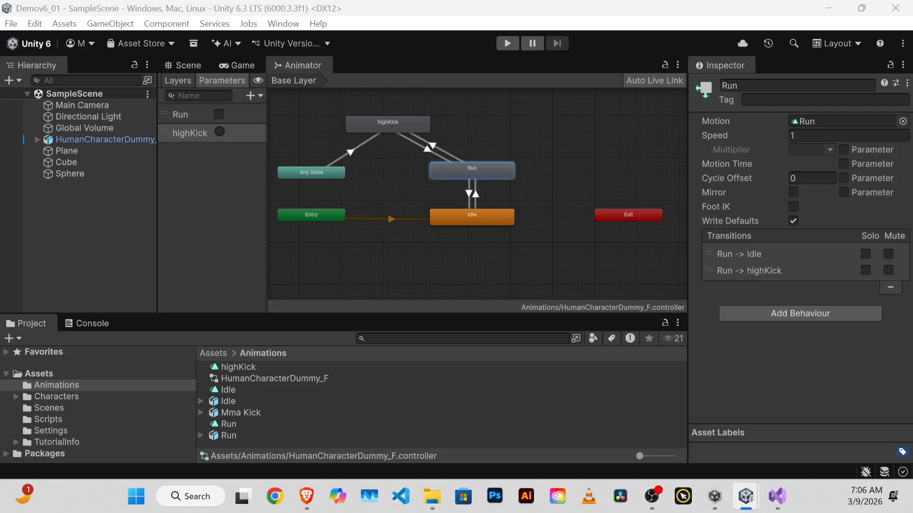
click(431, 150)
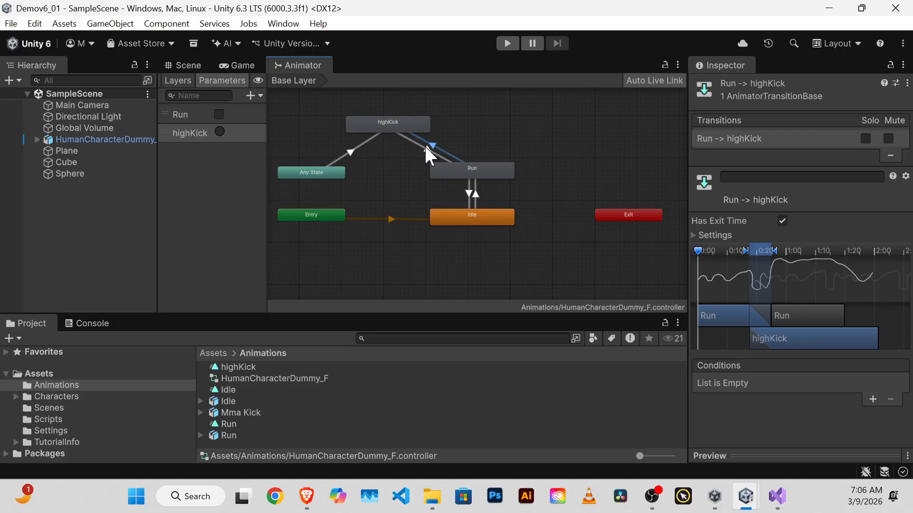
key(Delete)
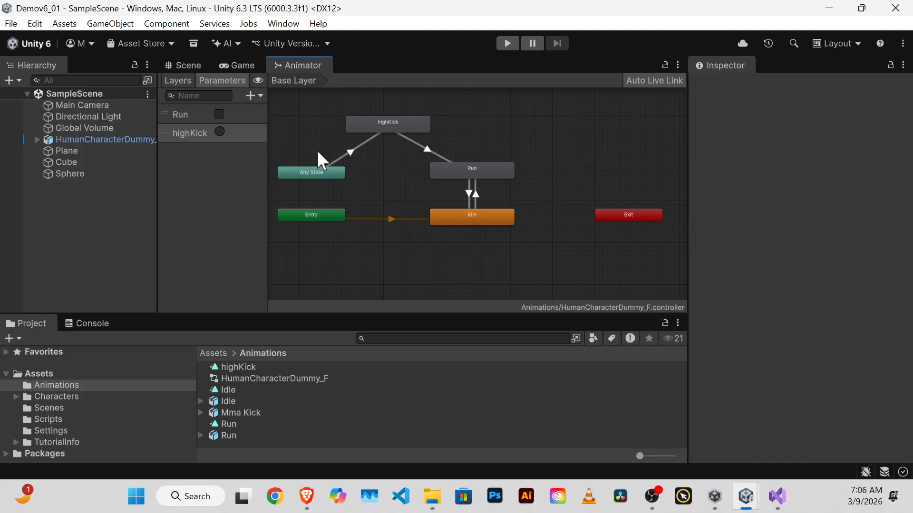
Step: Make a transition from the highKick state to the Idle state
click(475, 172)
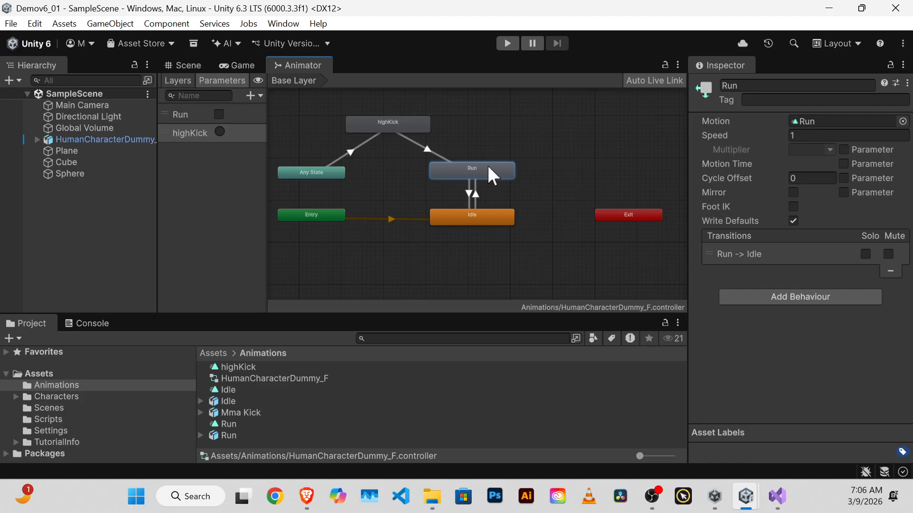
mouse_move(406, 122)
mouse_down()
mouse_move(449, 117)
mouse_move(408, 129)
mouse_move(418, 130)
mouse_up()
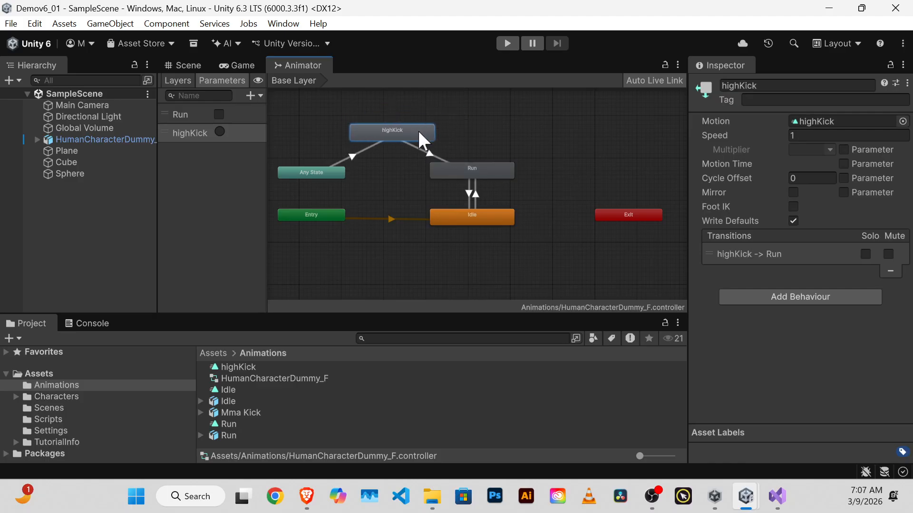
click(452, 216)
right_click(444, 215)
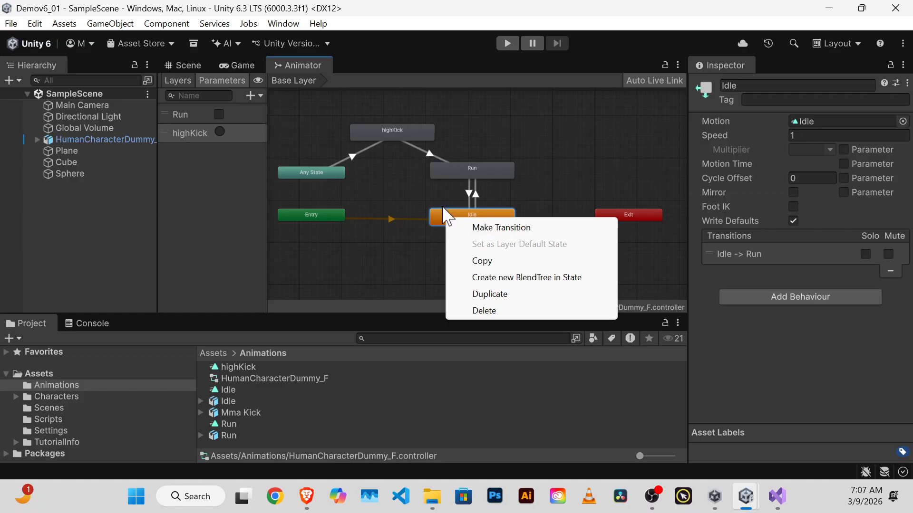
right_click(391, 134)
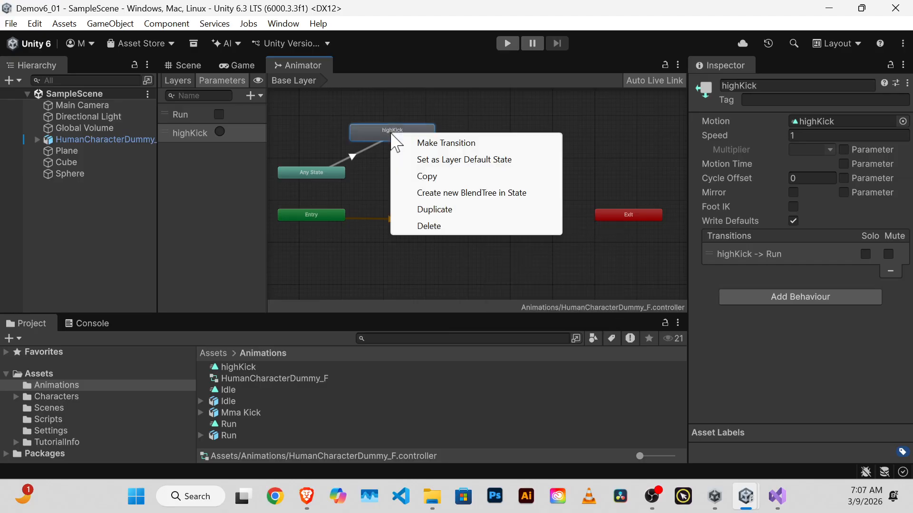
click(430, 143)
click(439, 212)
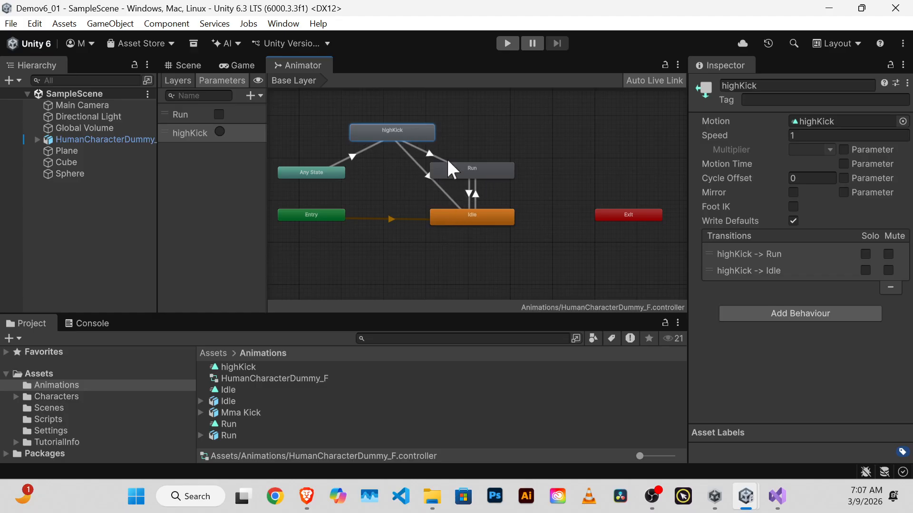
click(465, 168)
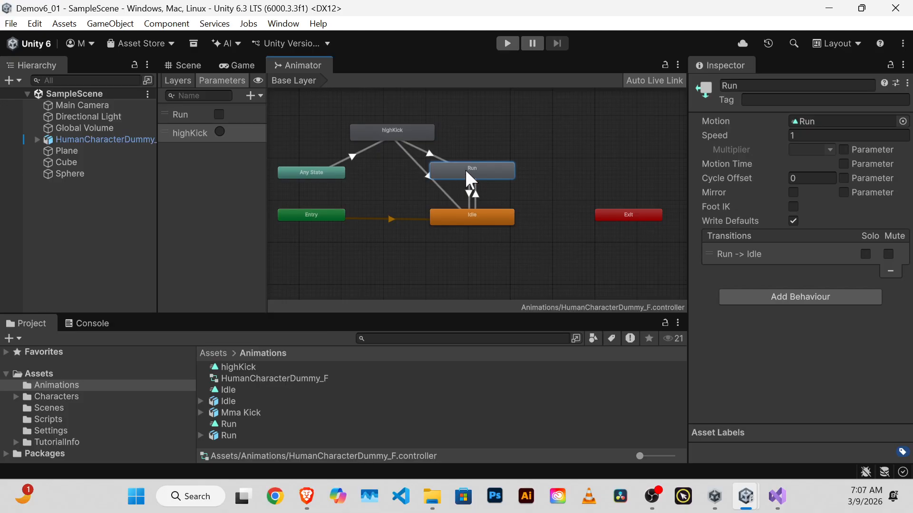
Step: Add a Float parameter named Speed to the animator controller
click(429, 155)
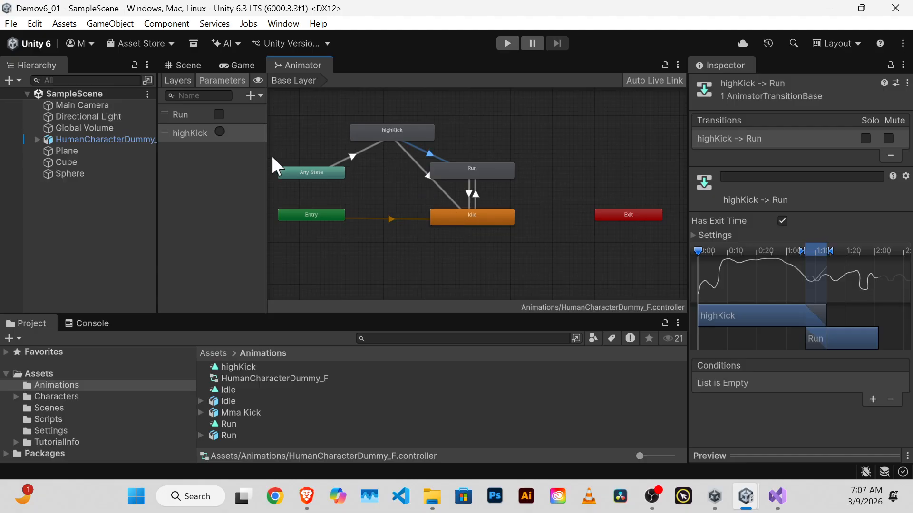
click(251, 97)
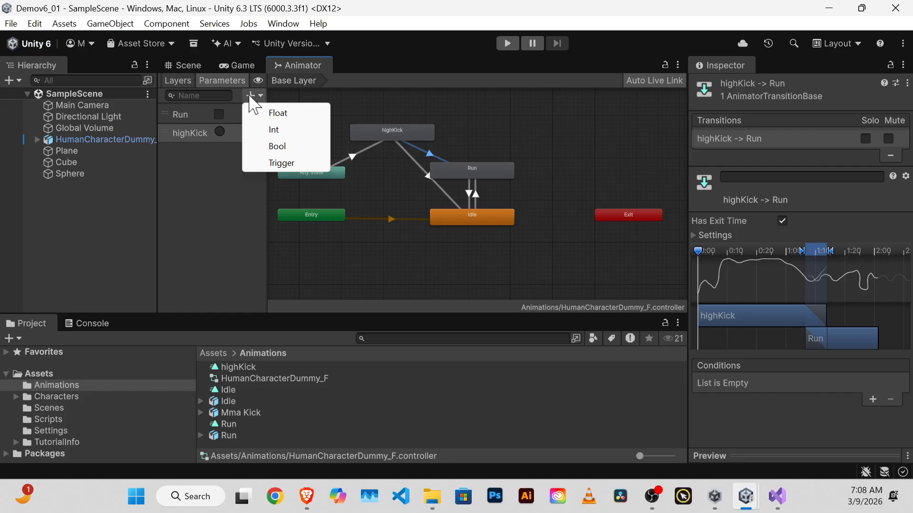
click(279, 113)
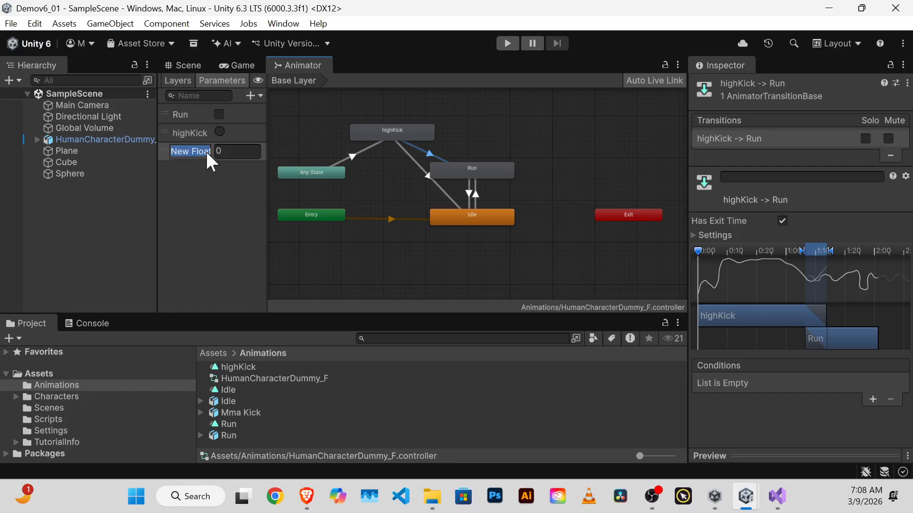
text(Speed)
click(219, 181)
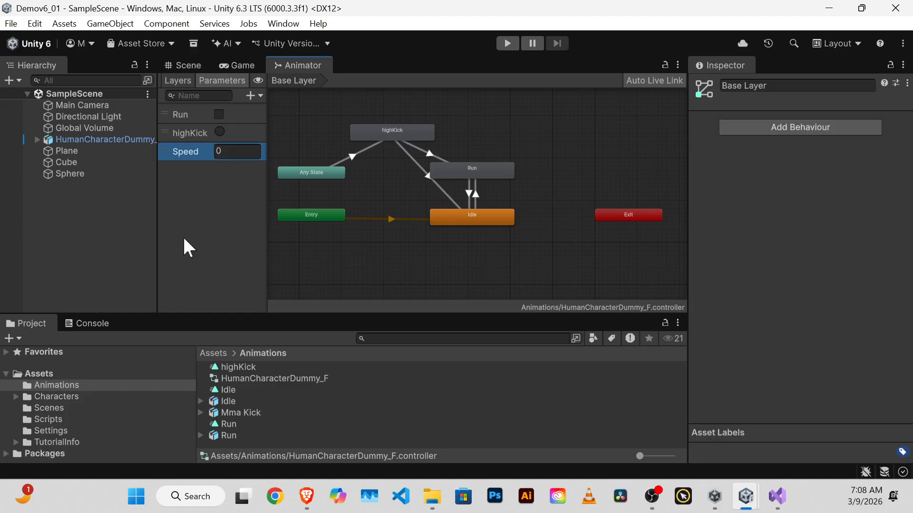
Step: Add a condition to the highKick to Run transition requiring Speed Greater than 0.1
click(433, 154)
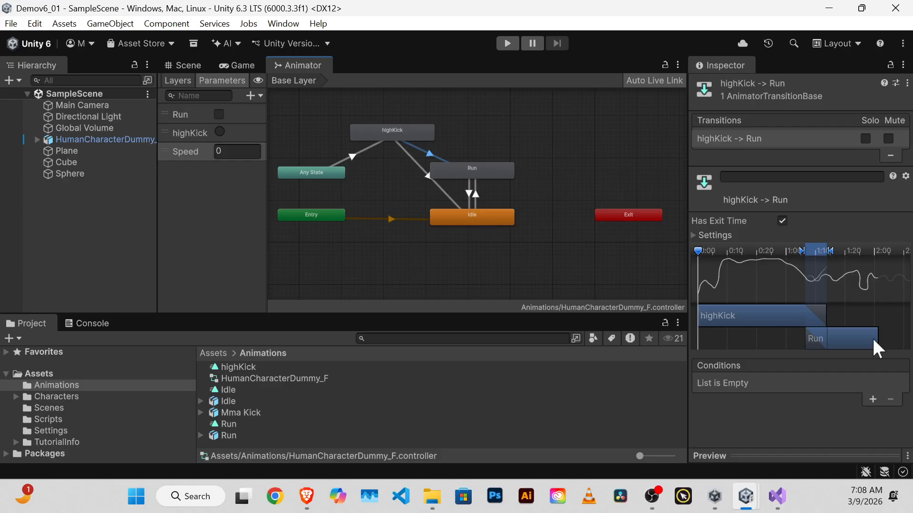
click(872, 399)
click(761, 384)
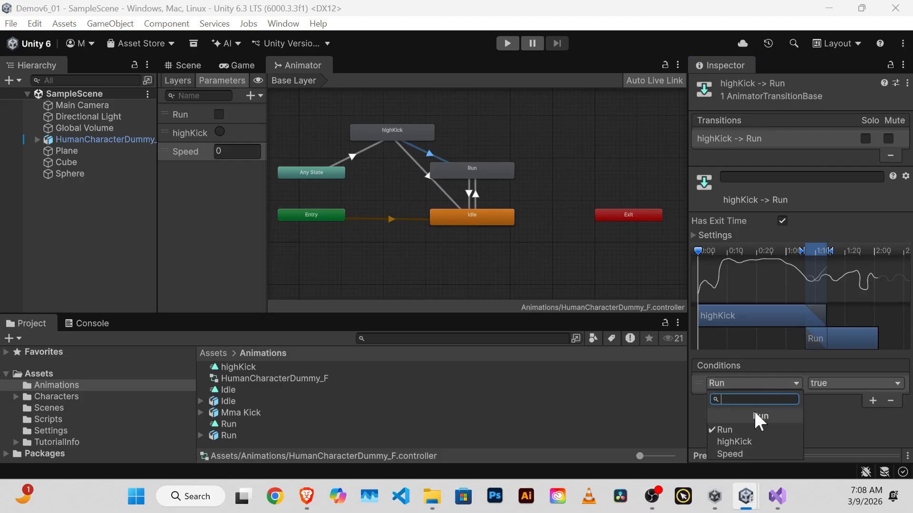
click(749, 451)
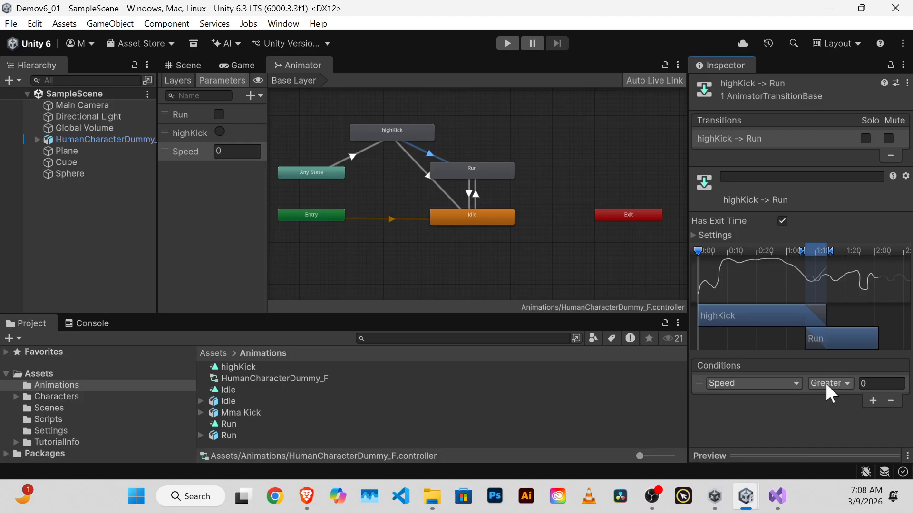
click(881, 383)
key(ctrl+s)
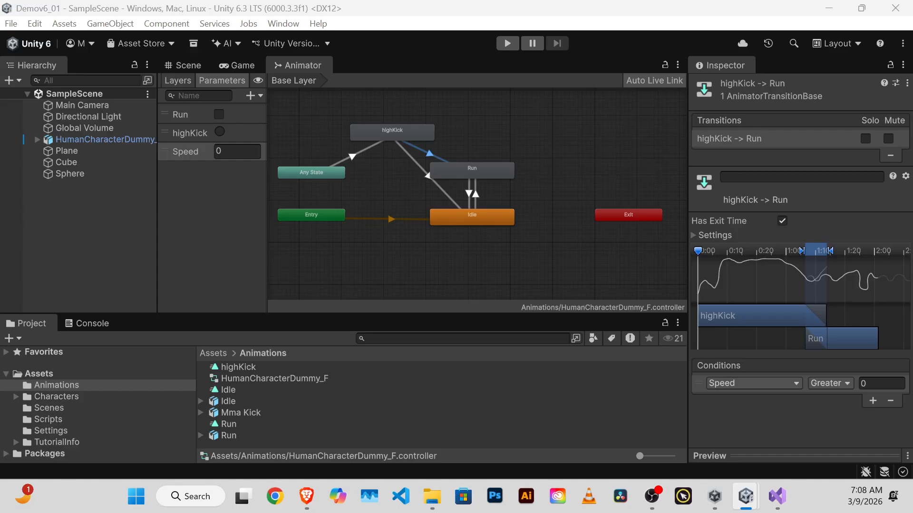
click(872, 383)
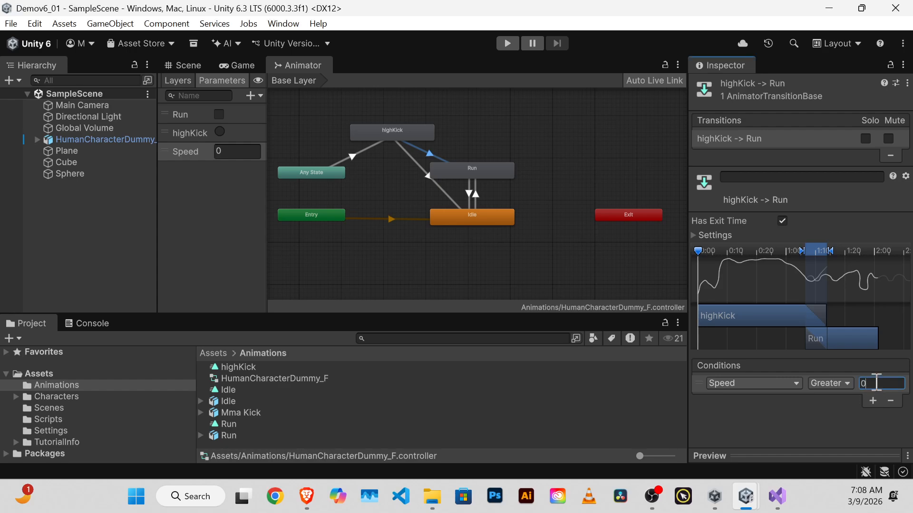
text(.1)
Step: Add a condition to the highKick to Idle transition requiring Speed Less than 0.1
click(438, 185)
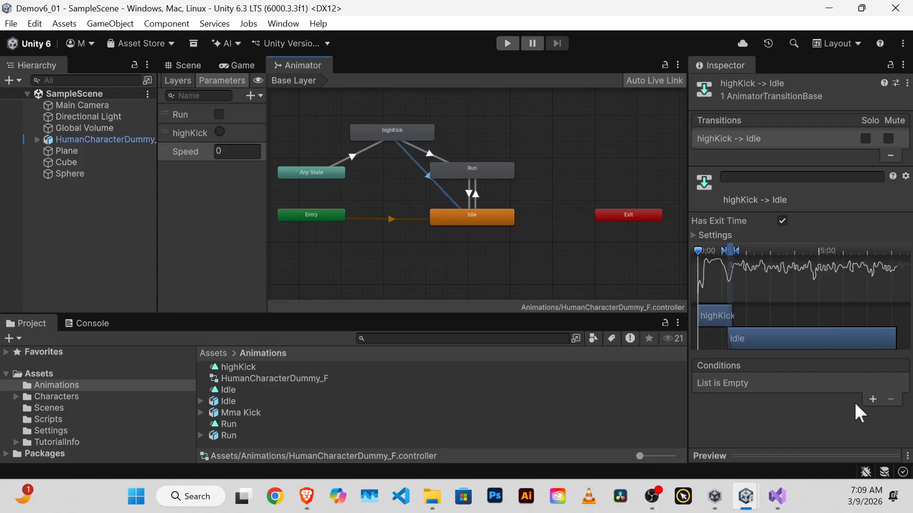
click(872, 399)
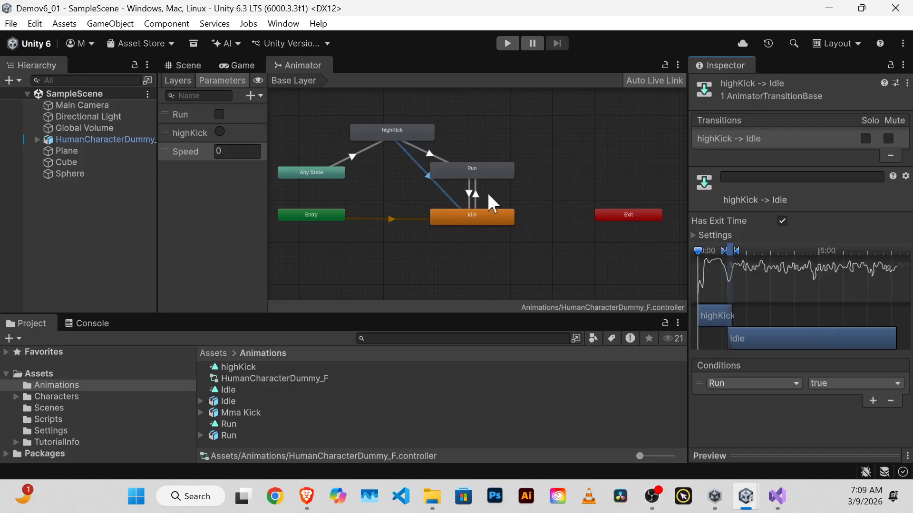
click(425, 149)
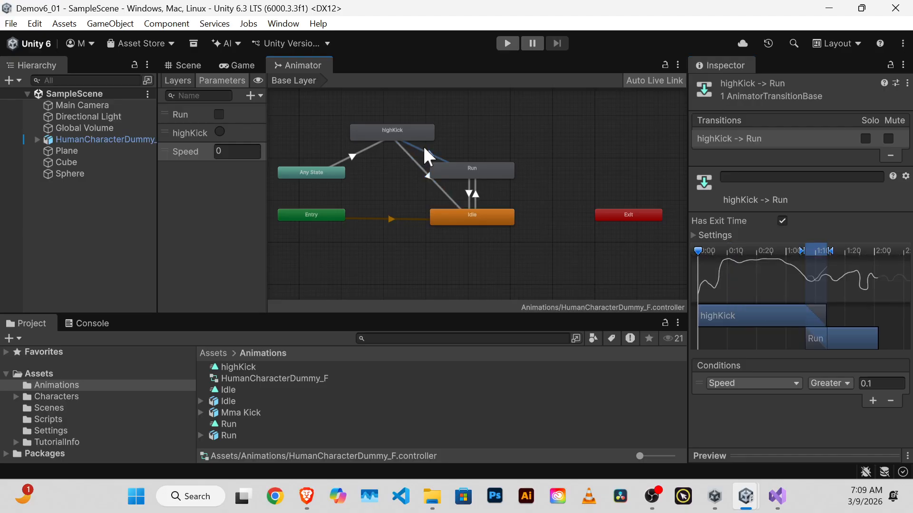
click(431, 175)
click(443, 187)
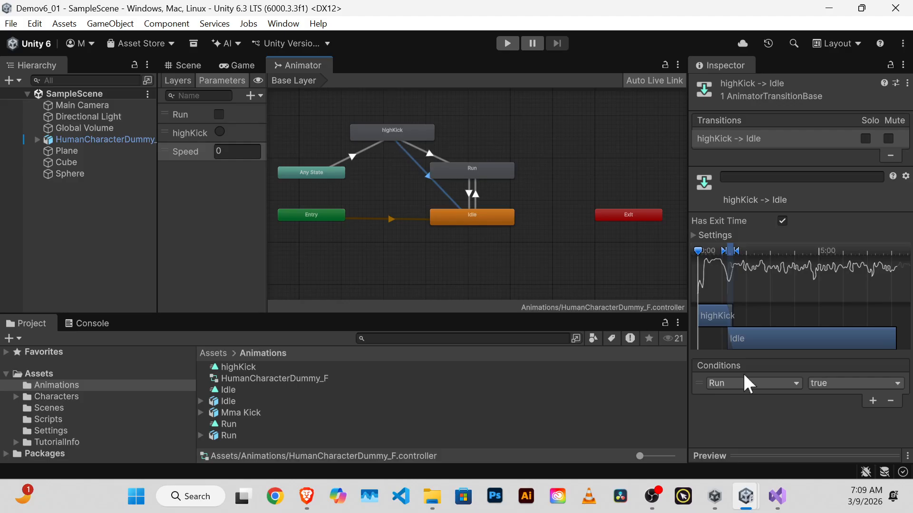
click(760, 383)
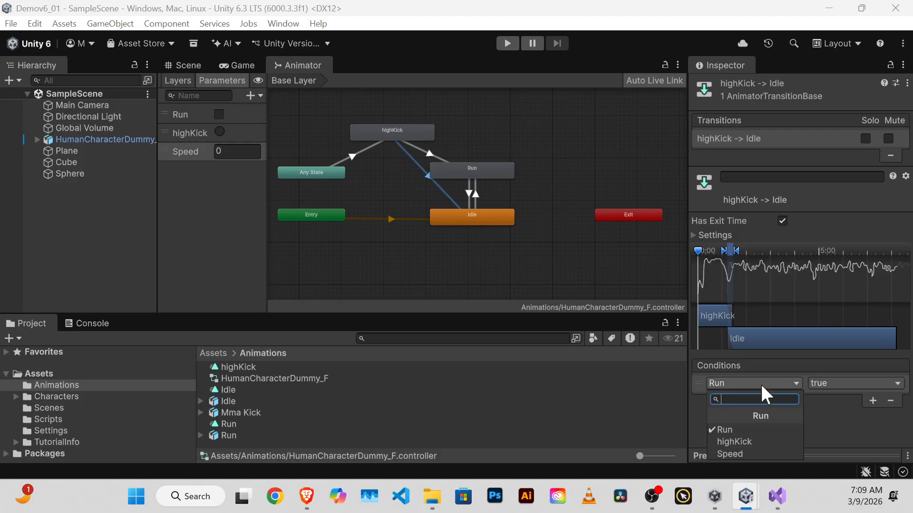
click(751, 449)
click(825, 384)
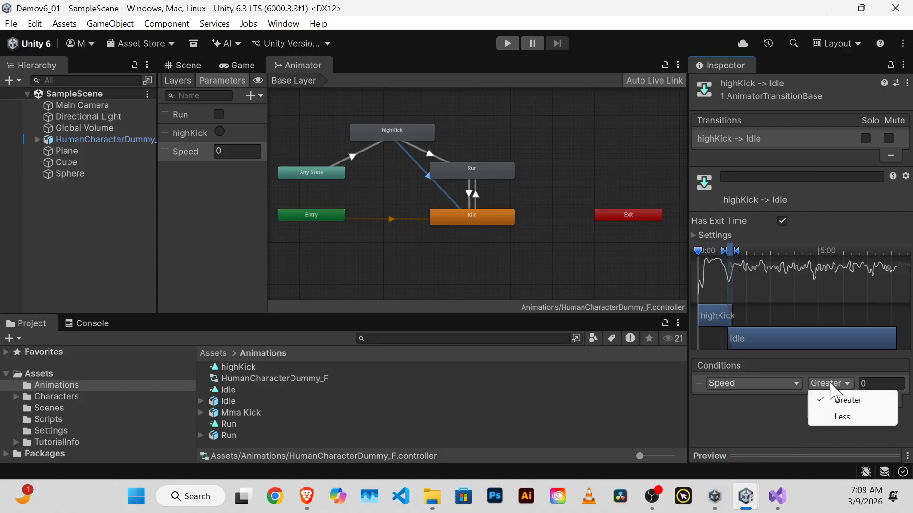
click(837, 416)
click(879, 384)
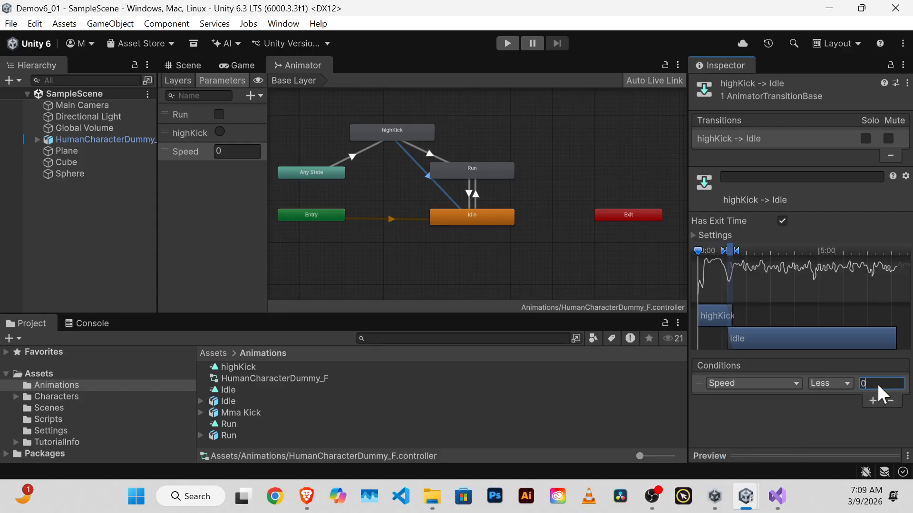
text(.1)
click(805, 414)
Step: Play the scene in the Game view, move the character forward and back, and trigger the high kick several times from idle
click(239, 63)
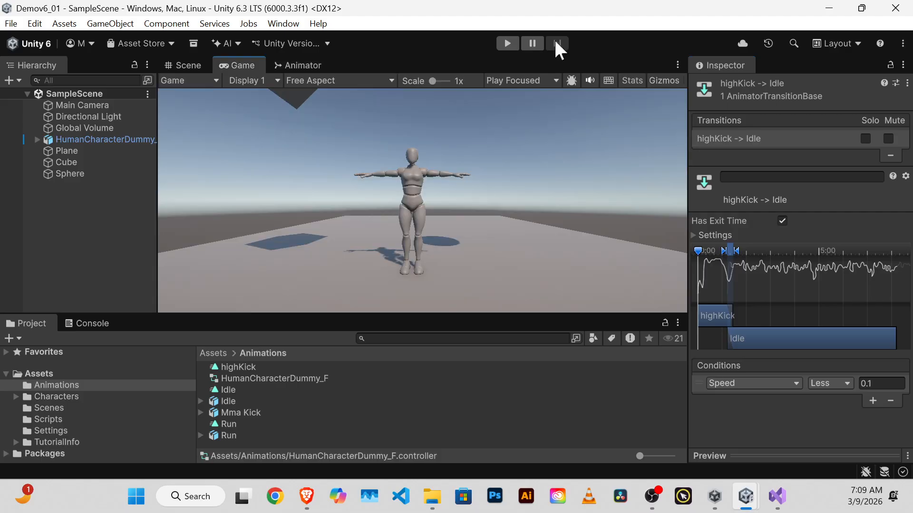
click(507, 42)
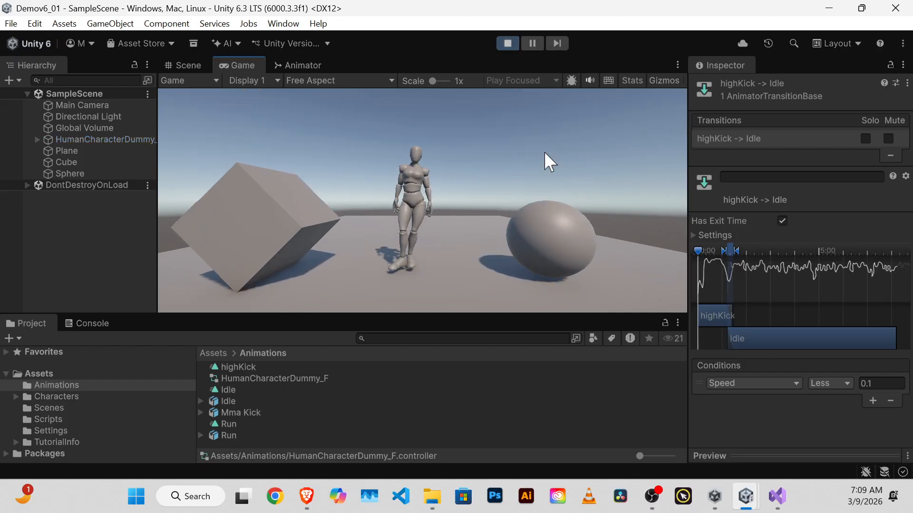
key(w)
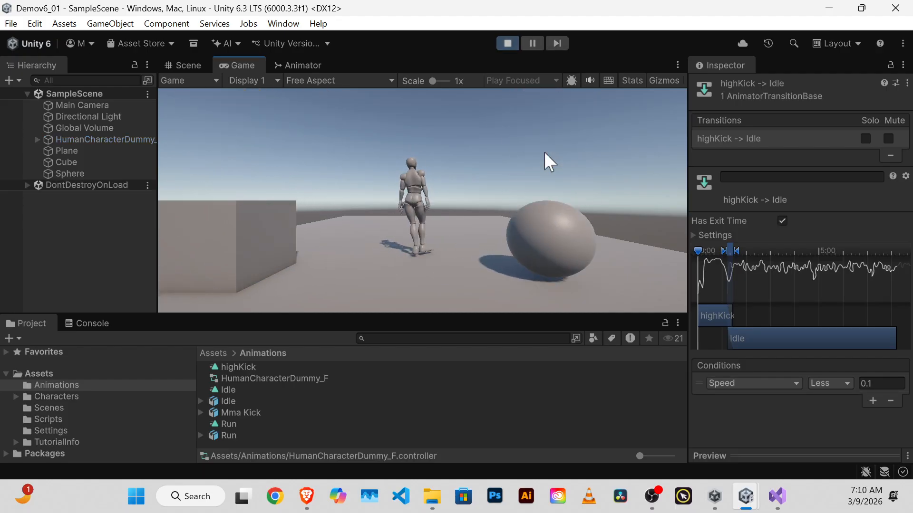
key(s)
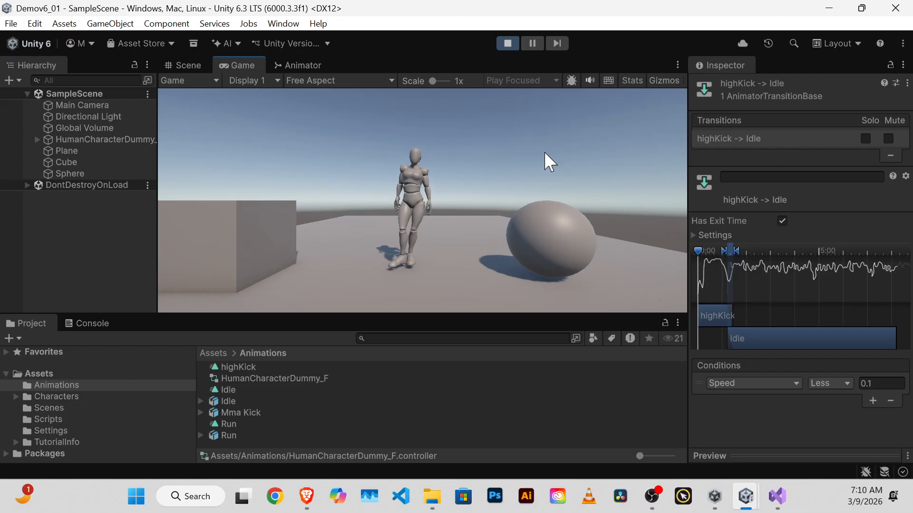
key(space)
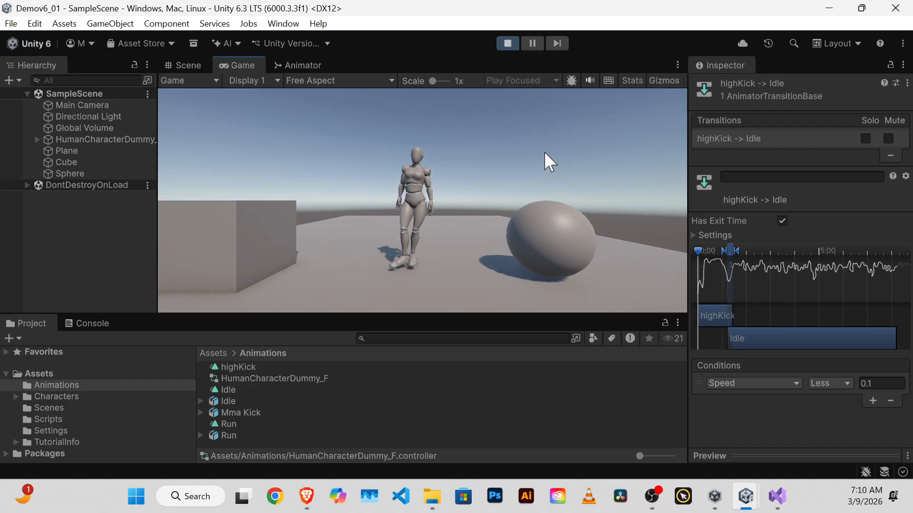
key(space)
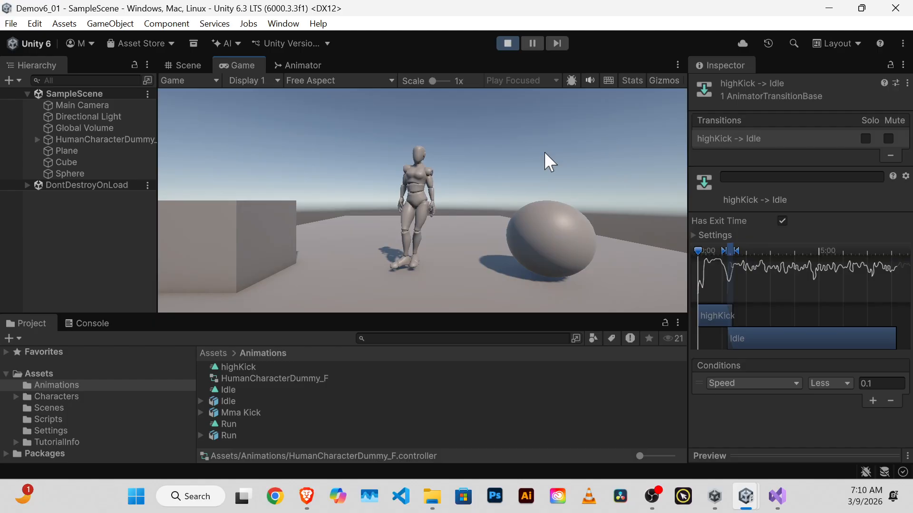
key(space)
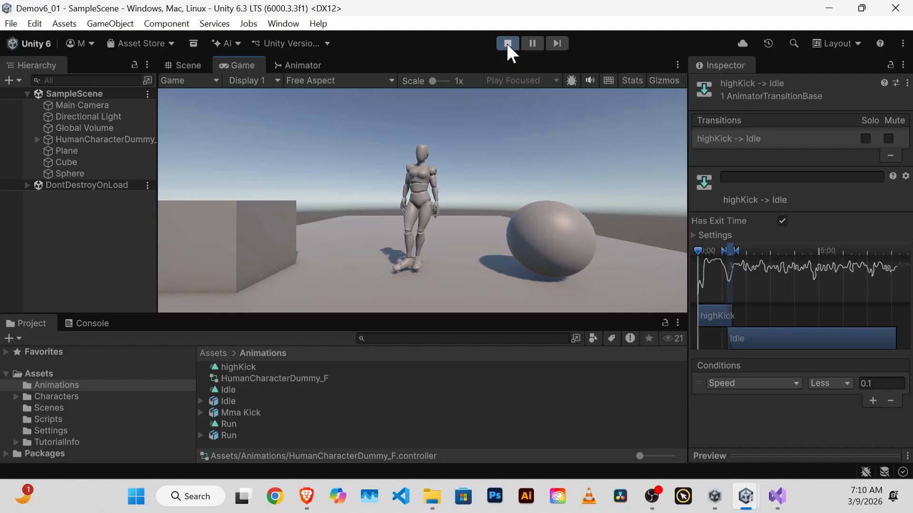
Step: Test the high kick while the character runs forward and back, and stop play mode
key(w)
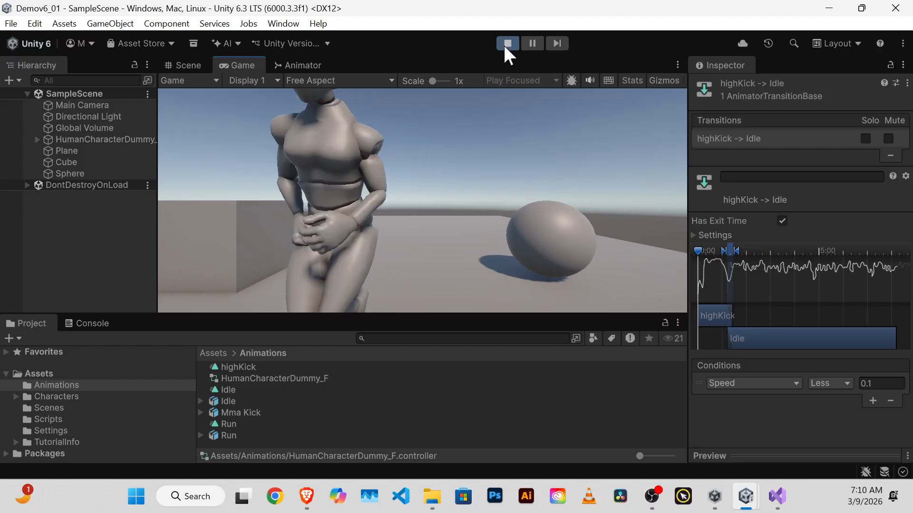
key(w)
key(space)
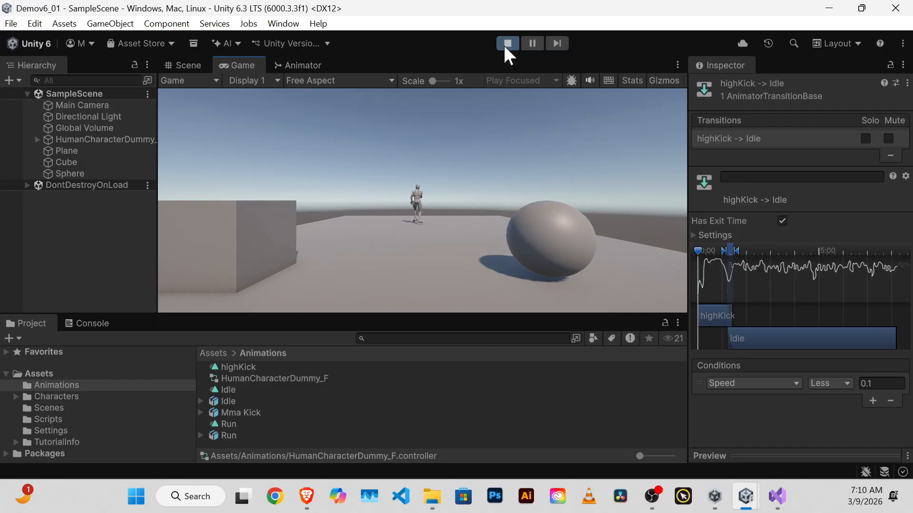
key(space)
key(s)
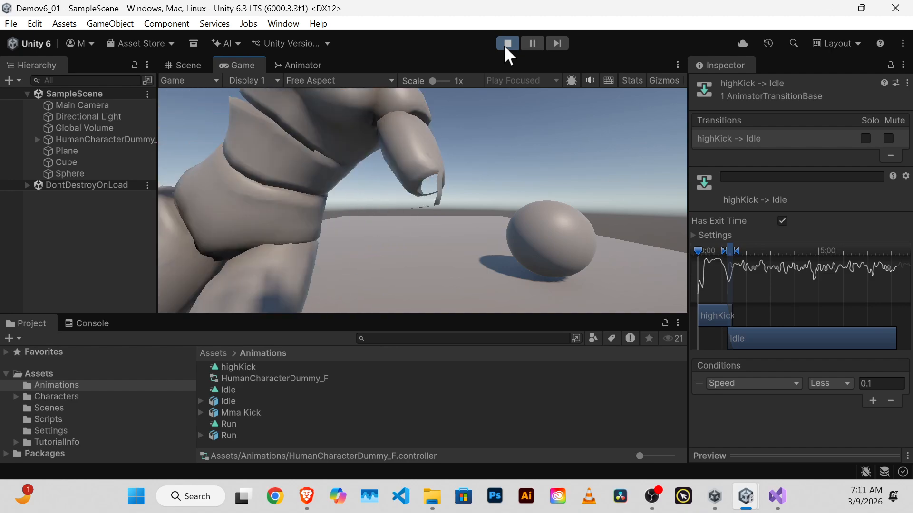
key(w)
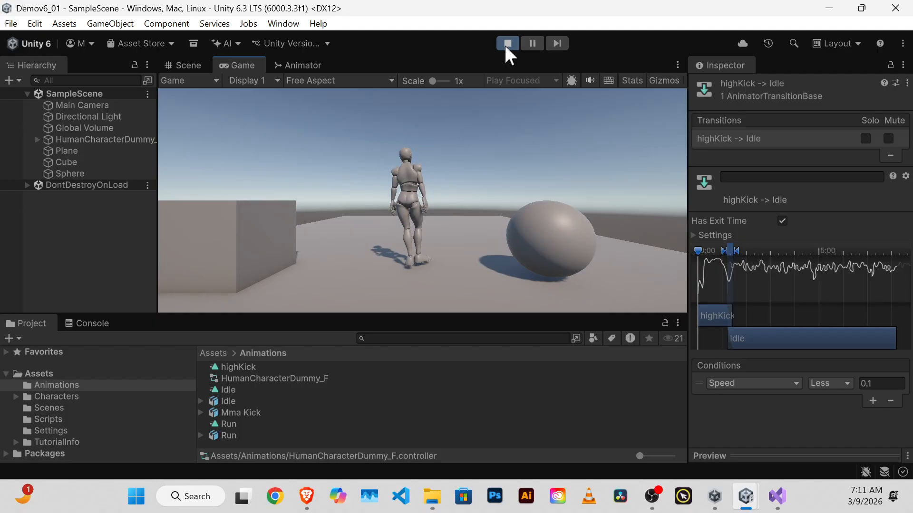
click(506, 43)
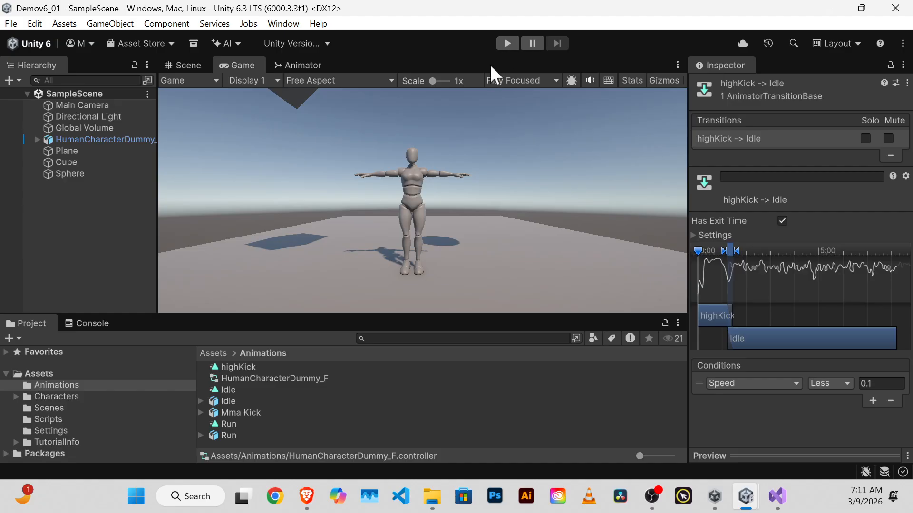
Step: Play the scene again to check the high kick's timing, and stop play mode
click(506, 43)
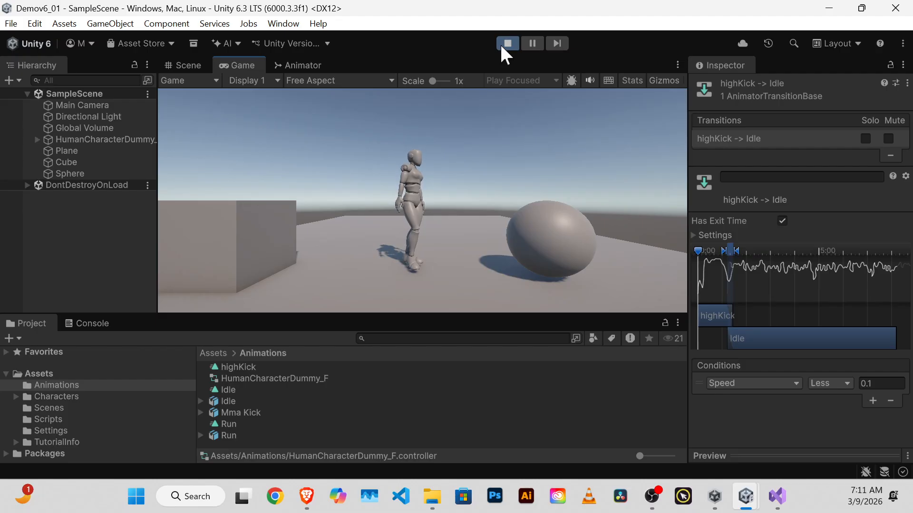
click(506, 43)
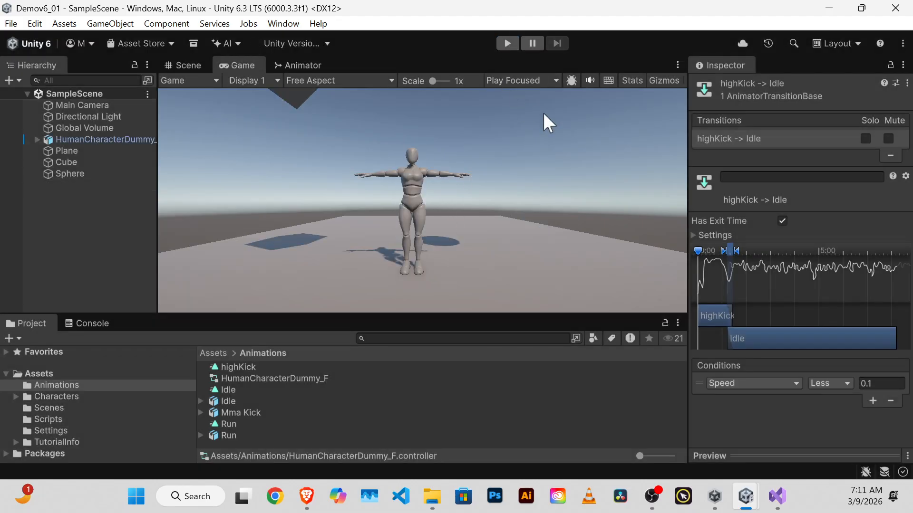
Step: Disable Has Exit Time on the Any State to highKick transition in the animator controller
click(295, 65)
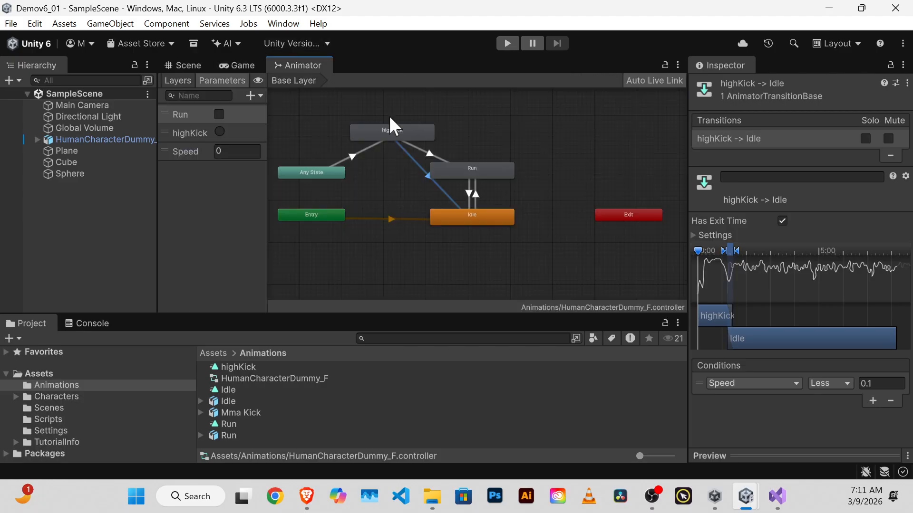
click(472, 220)
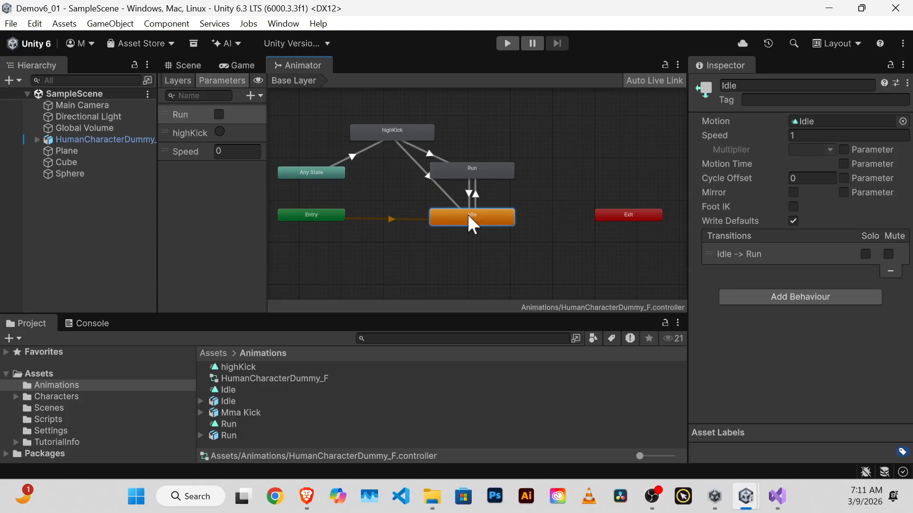
click(229, 391)
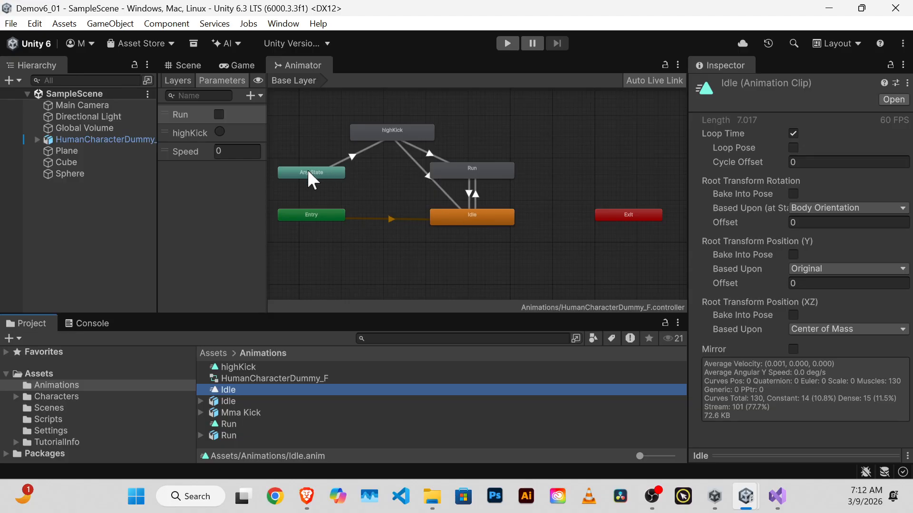
click(343, 162)
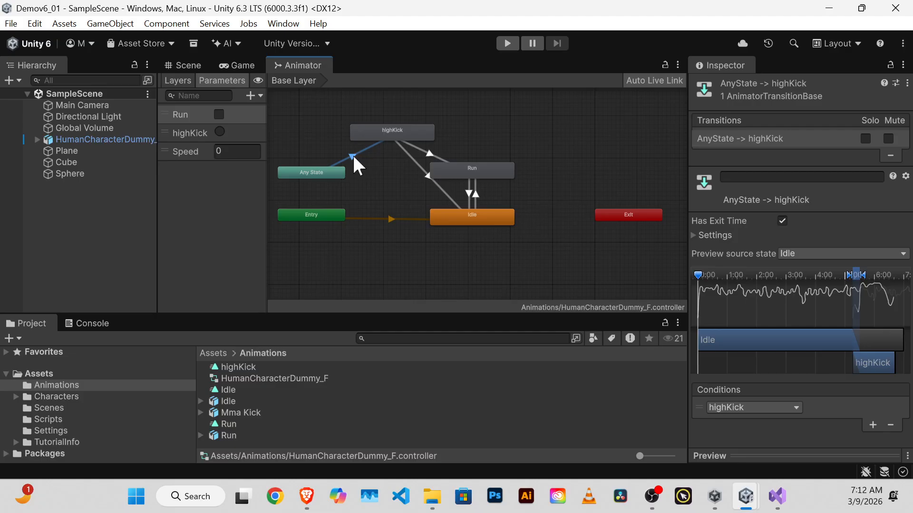
click(782, 220)
Step: Play the scene, trigger the high kick from idle, and run the character around between the cube and the sphere
click(508, 43)
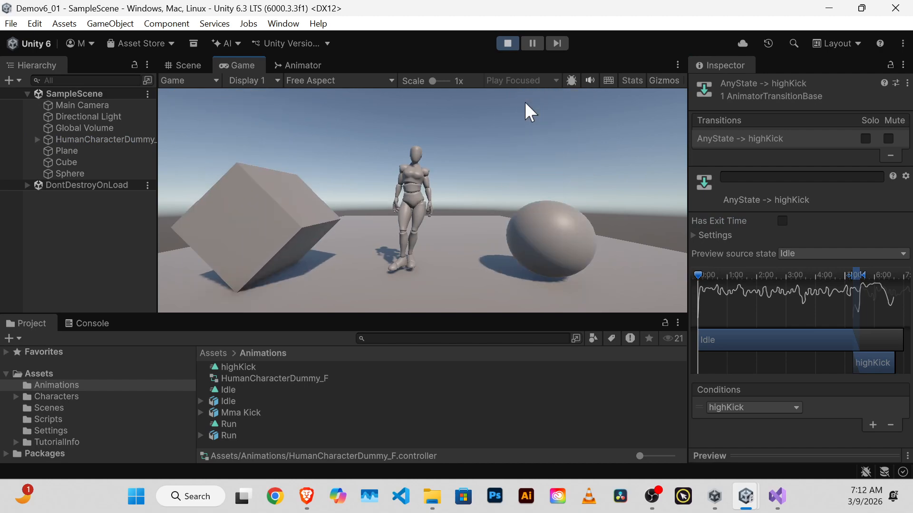
key(space)
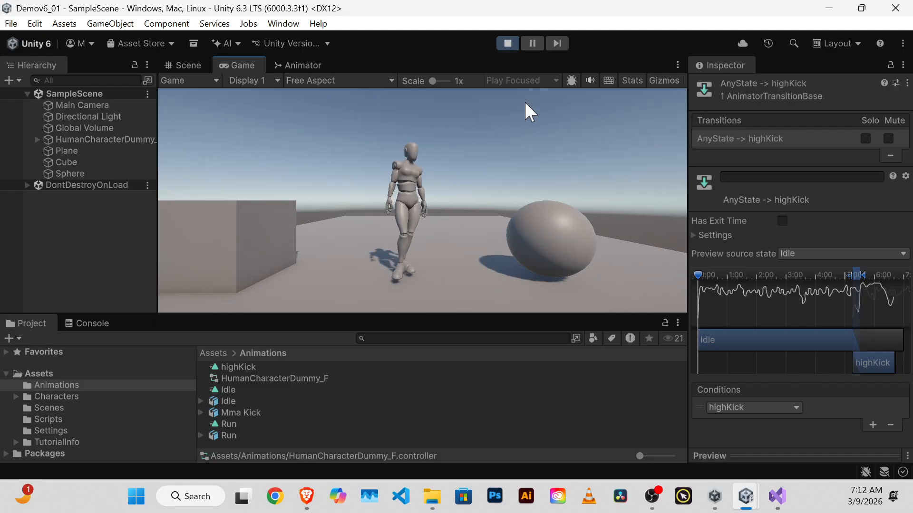
key(w)
key(a)
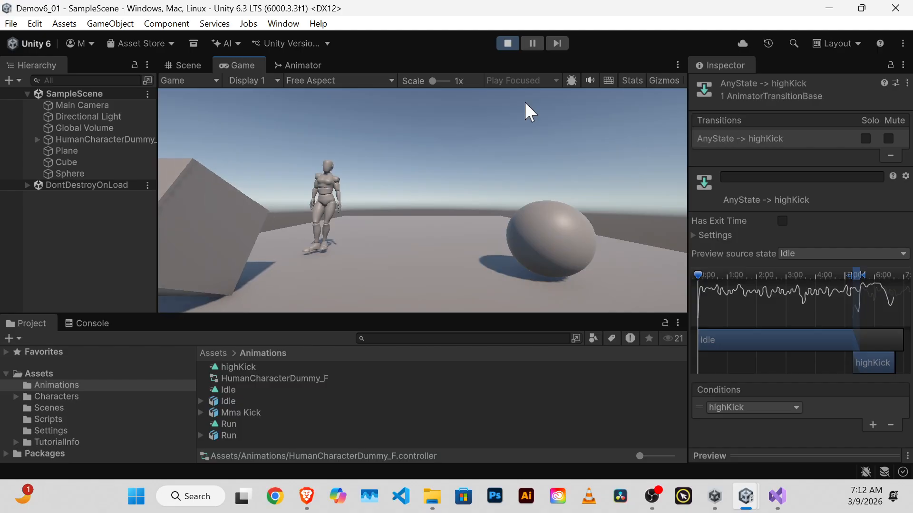
key(d)
key(s)
key(d)
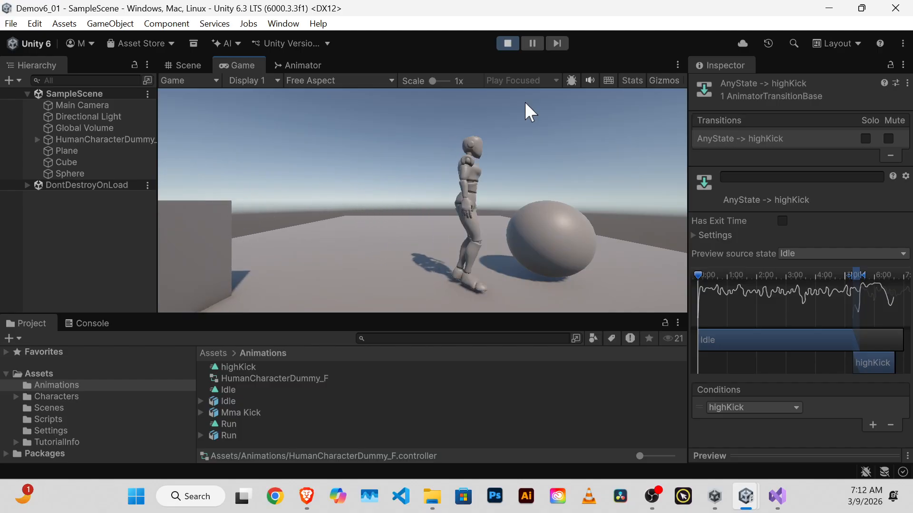
key(a)
key(s)
key(a)
key(a)
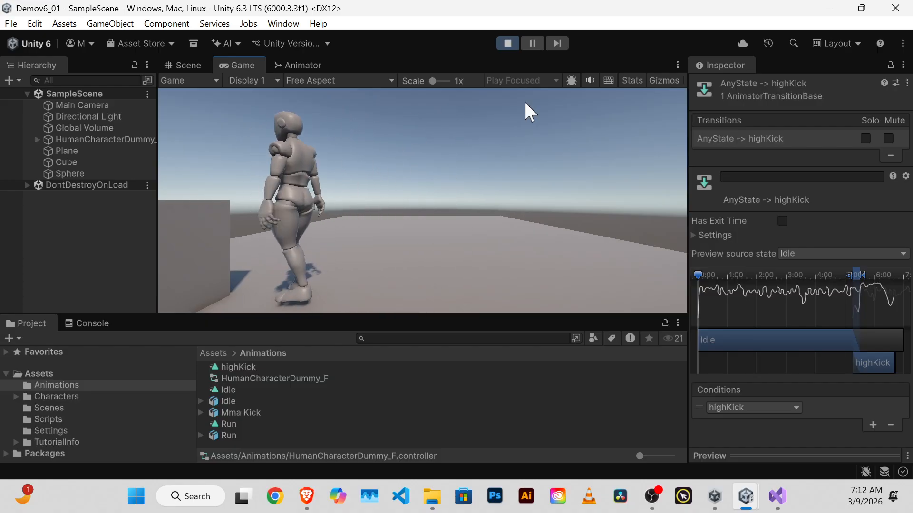
Step: Trigger the high kick repeatedly with the character facing the cube
key(space)
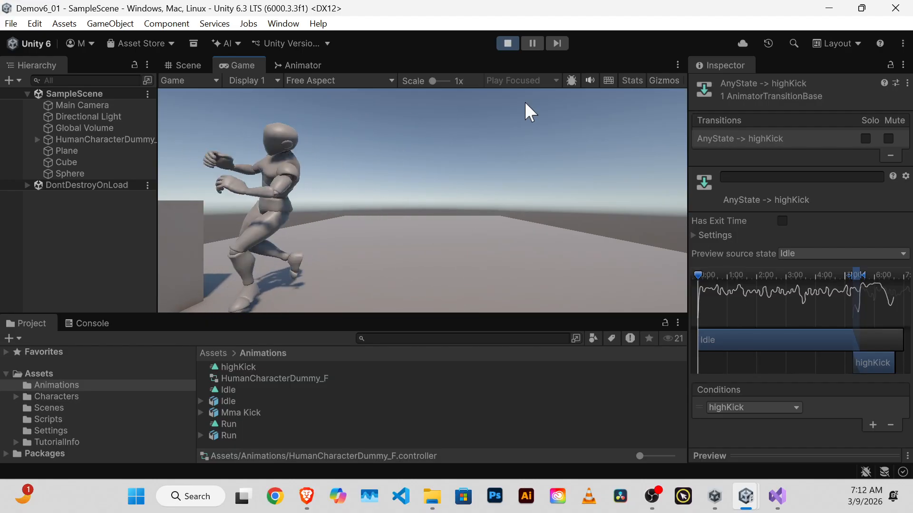
key(space)
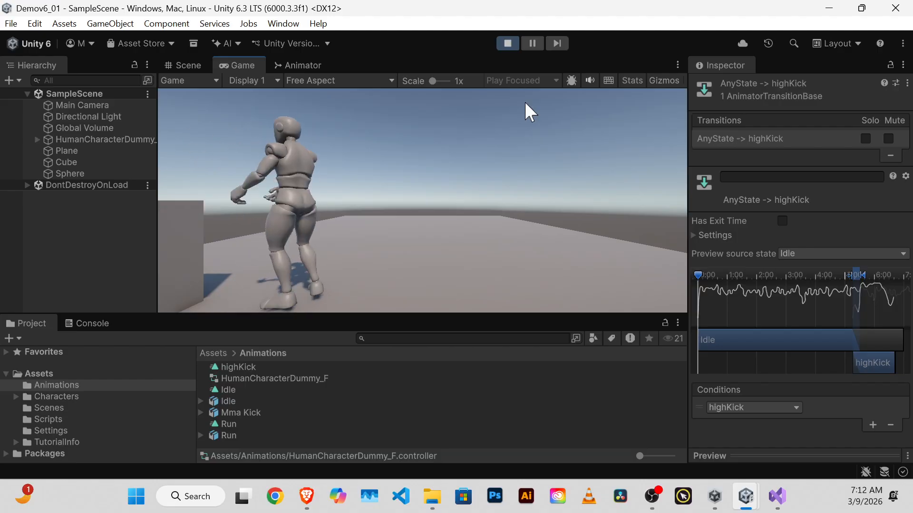
key(space)
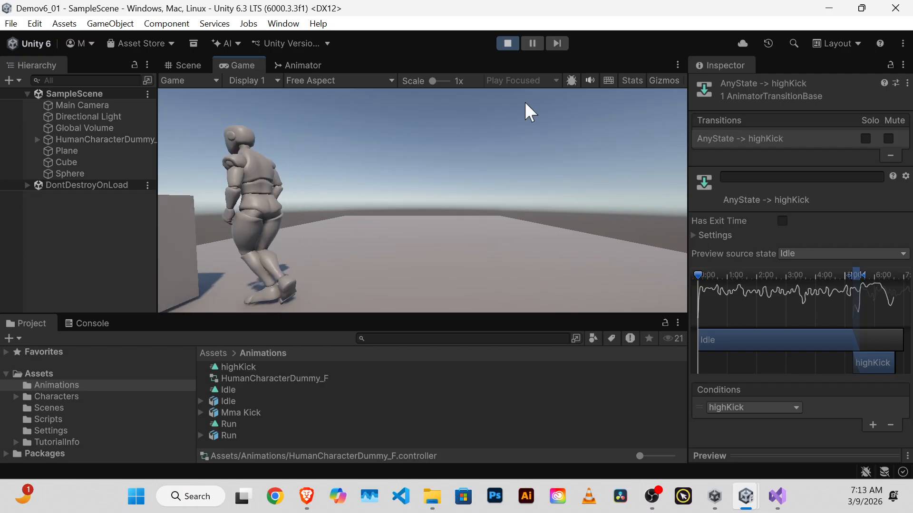
key(space)
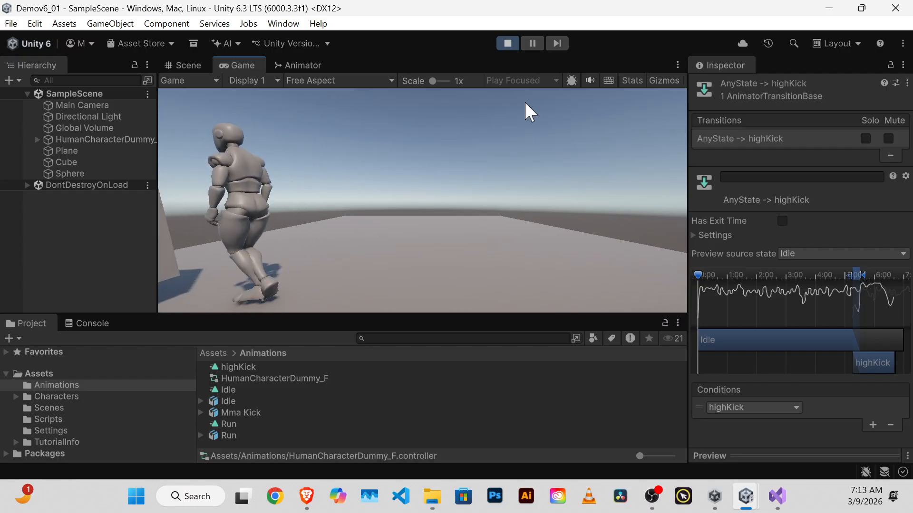
Step: Run the character back and forth across the plane and near the camera, and stop play mode
key(d)
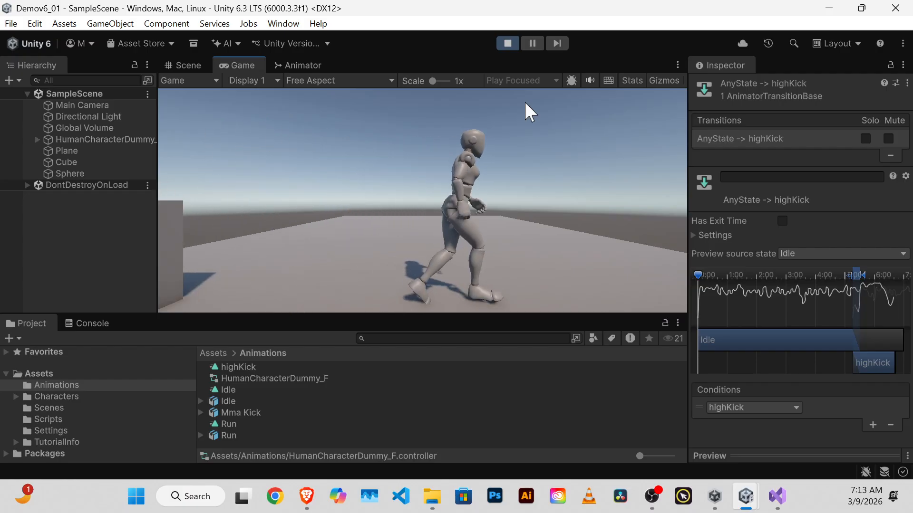
key(a)
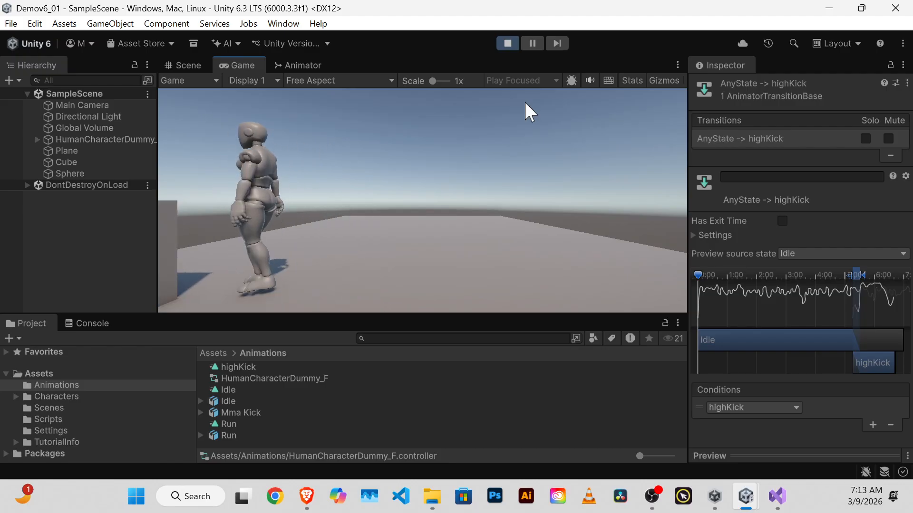
key(d)
key(s)
key(w)
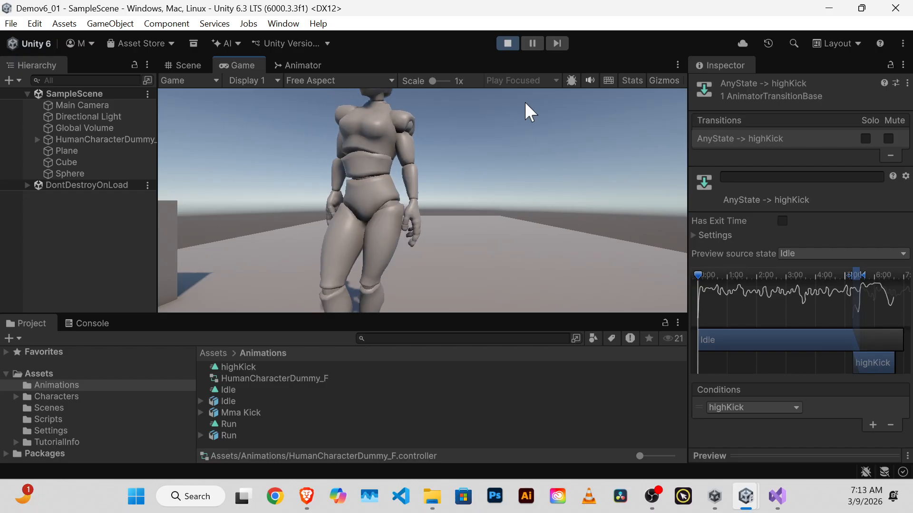
key(s)
key(a)
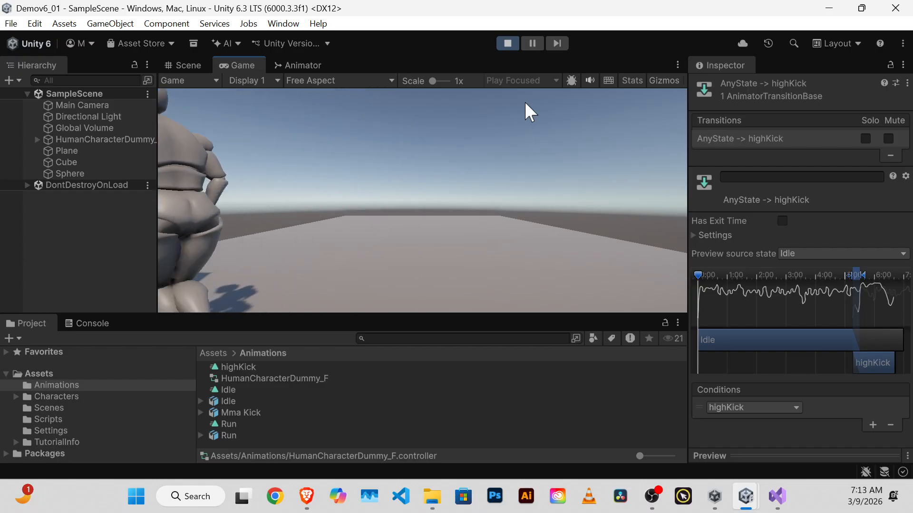
key(w)
key(a)
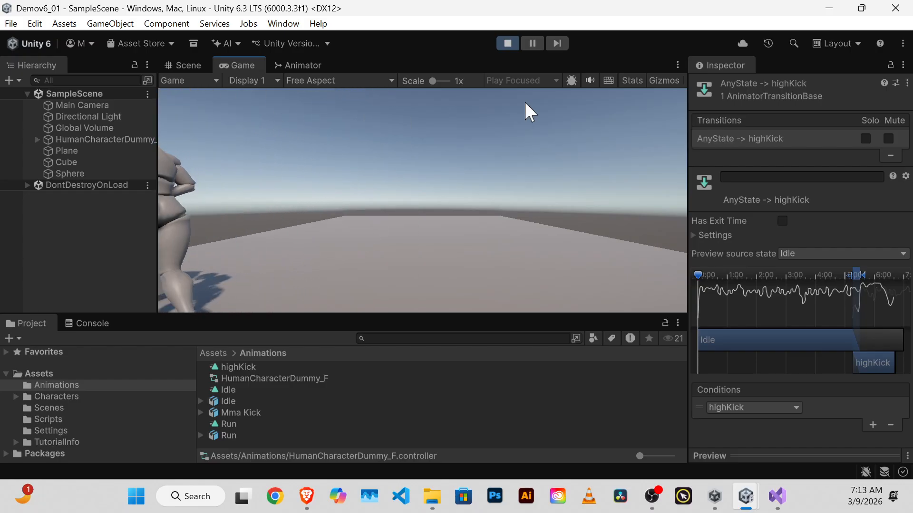
key(d)
key(a)
key(d)
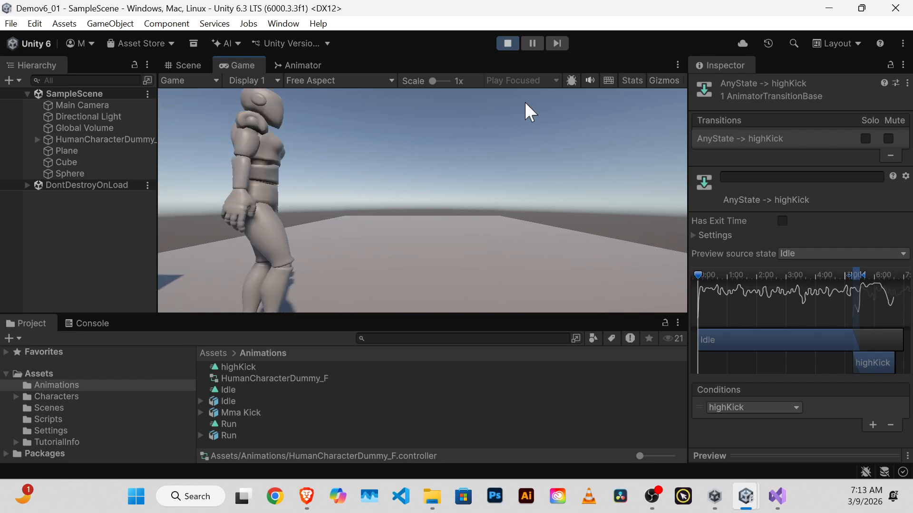
key(a)
key(d)
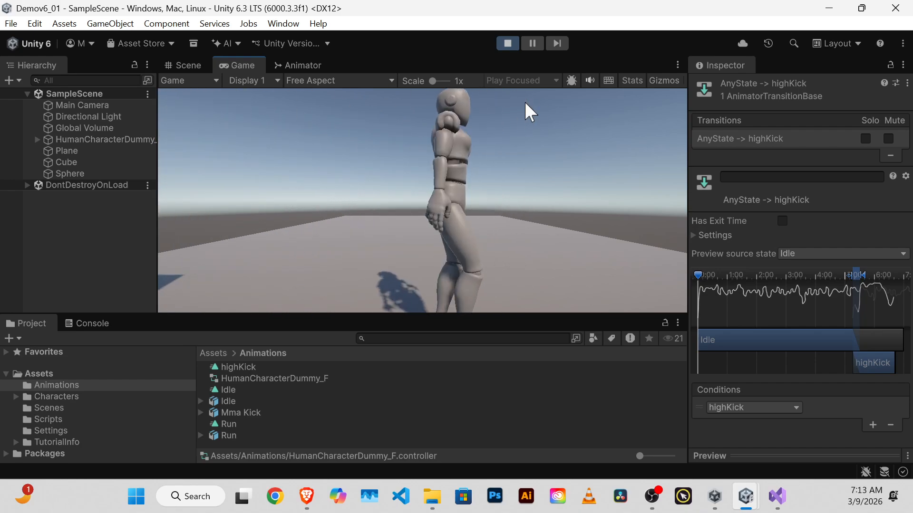
click(506, 43)
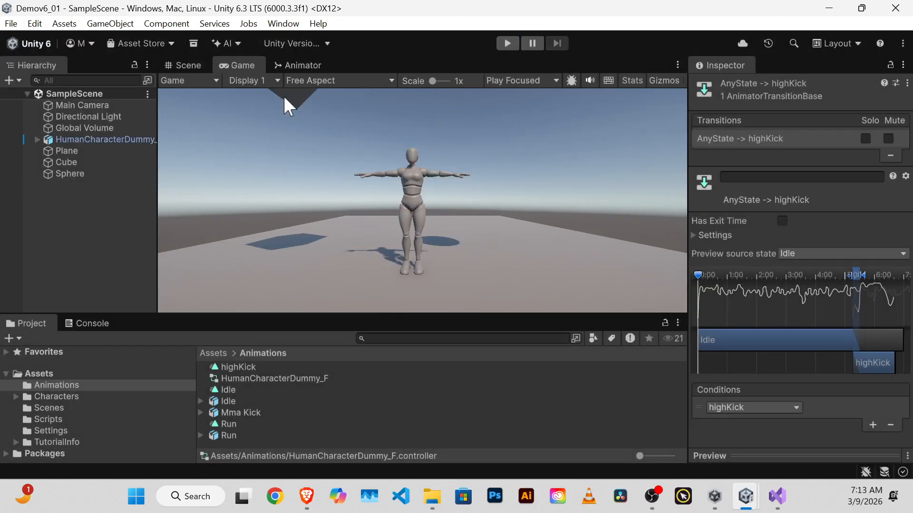
Step: Set the Radius of the character's Character Controller to 0.3
click(190, 64)
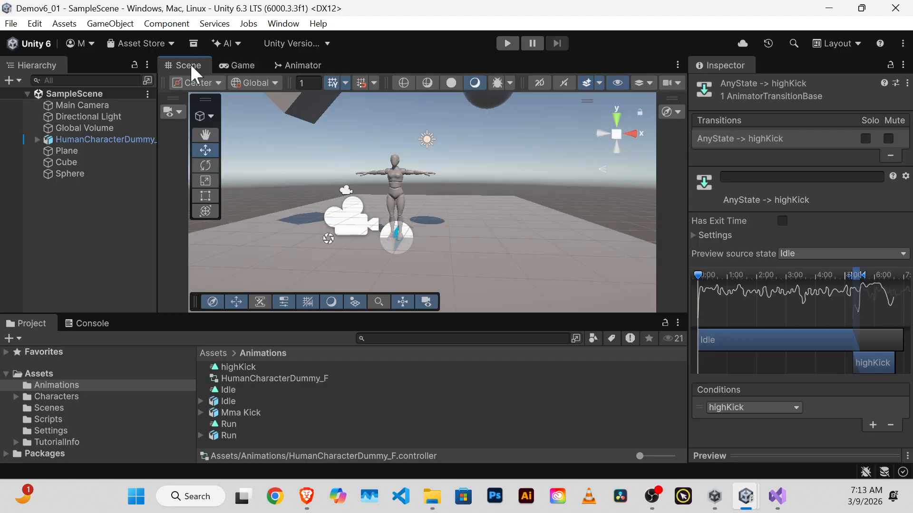
click(391, 180)
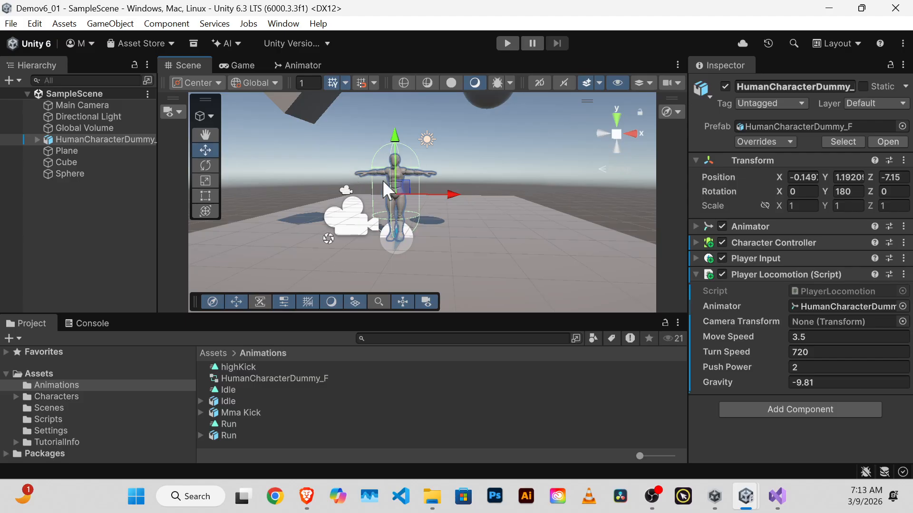
alt+drag(516, 218, 143, 189)
alt+drag(157, 218, 507, 263)
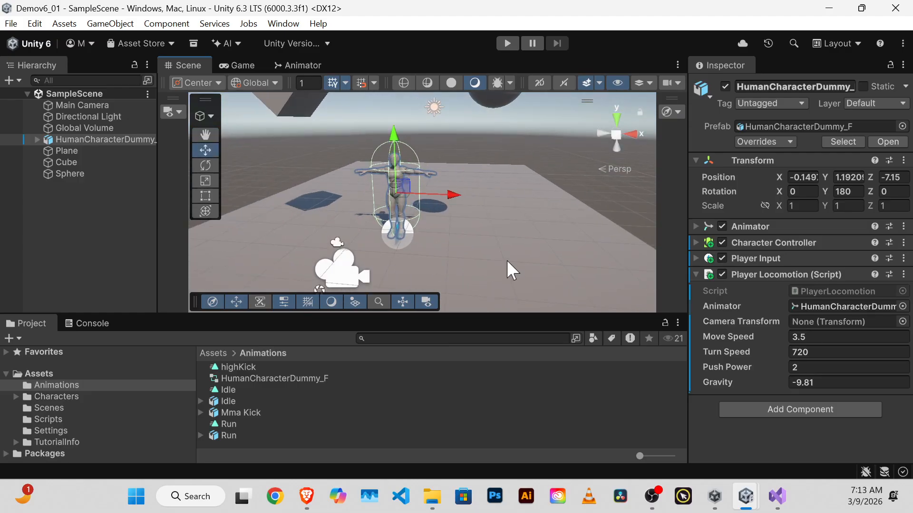
click(410, 154)
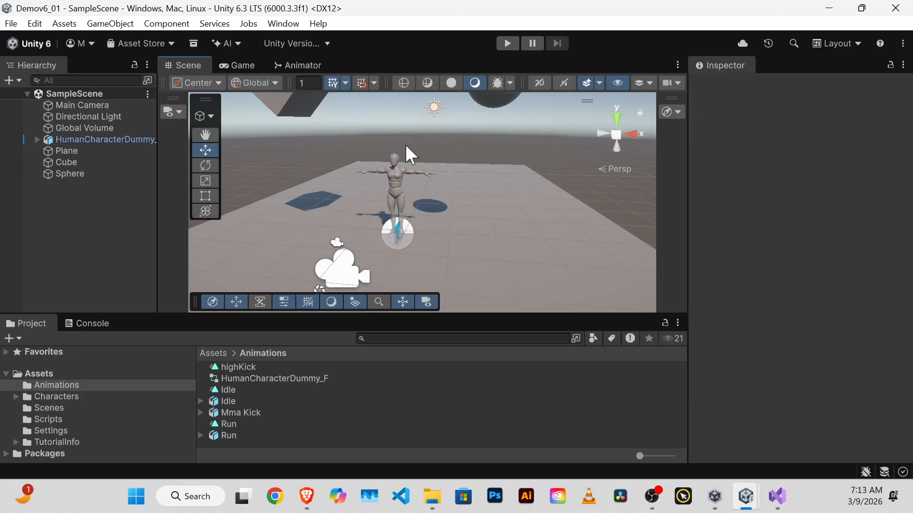
click(397, 191)
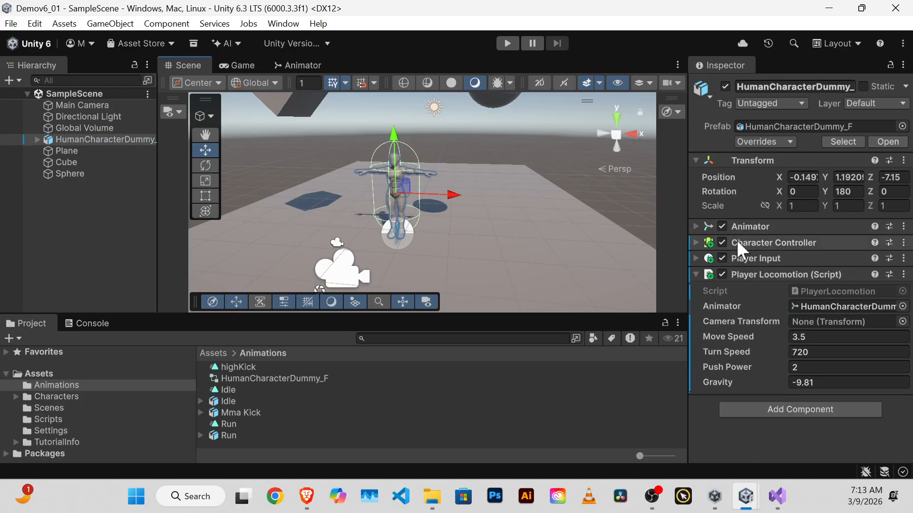
click(695, 242)
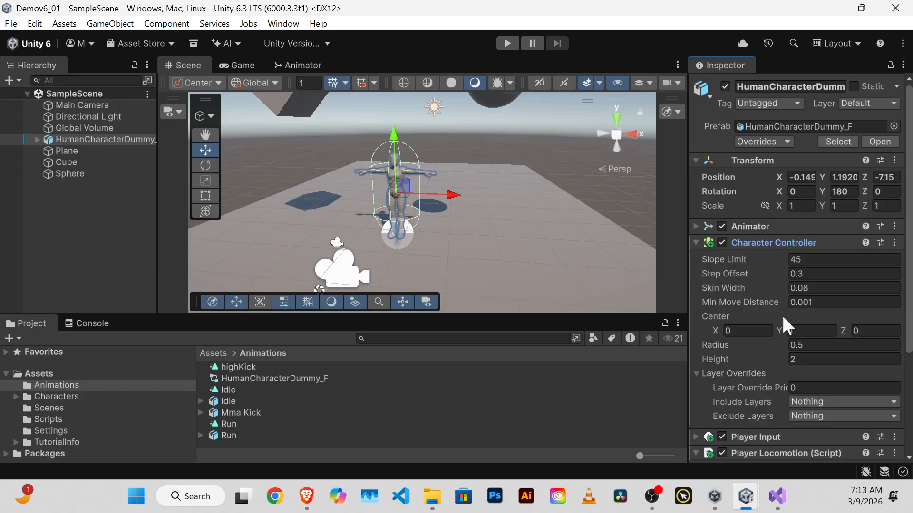
click(813, 345)
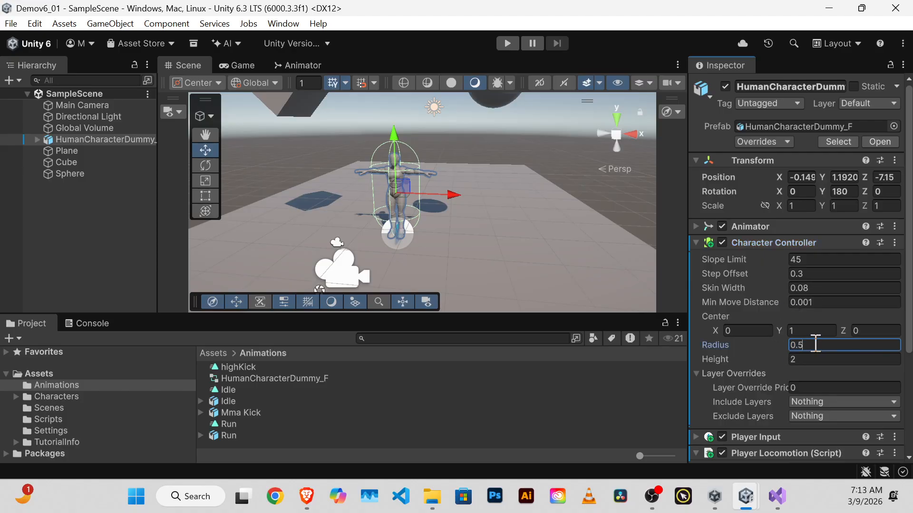
key(BackSpace)
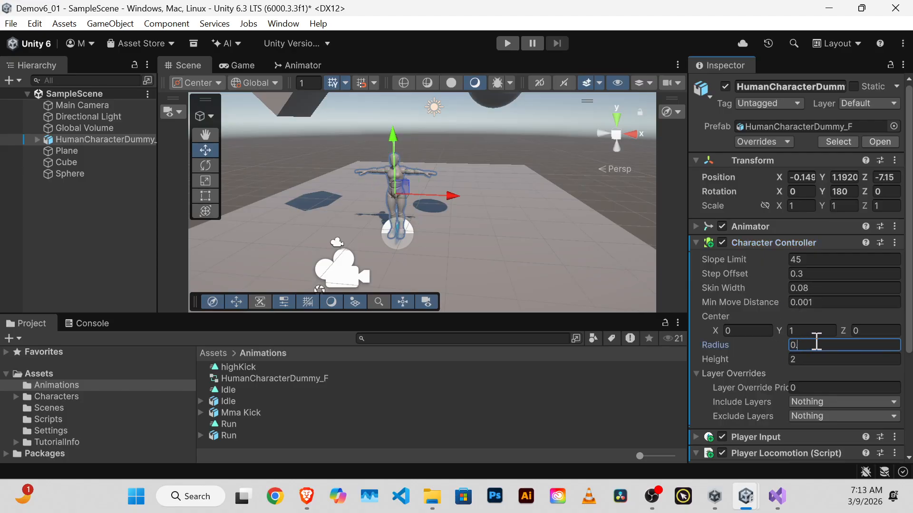
text(3)
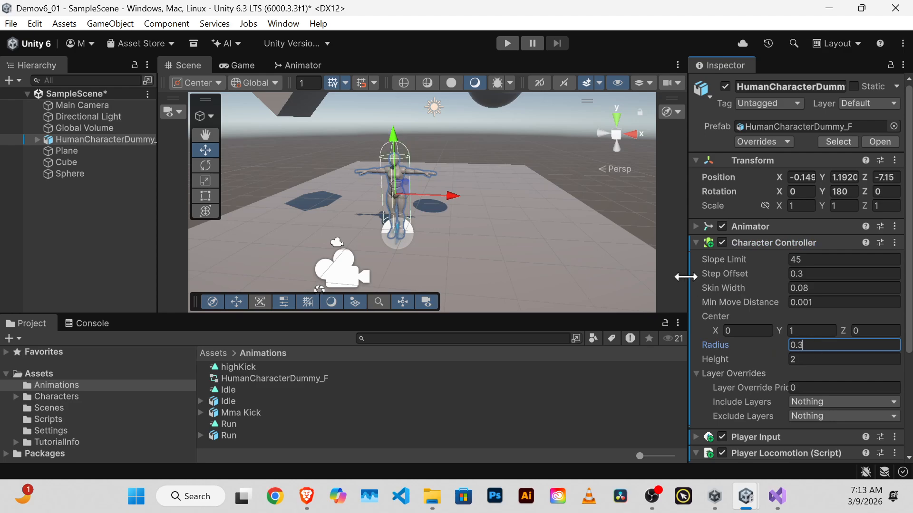
alt+drag(501, 221, 525, 231)
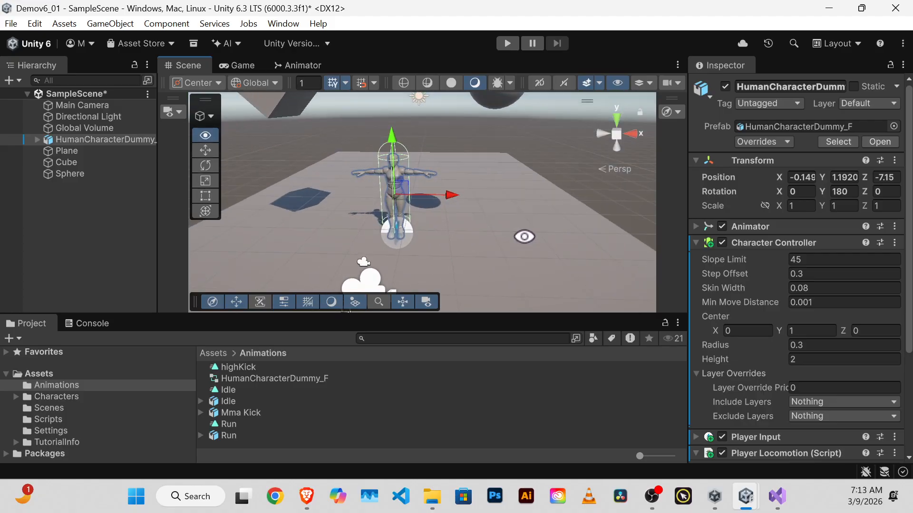
Step: Play the scene, trigger the high kick from idle, and move the character repeatedly up against the cube to test contact
click(508, 43)
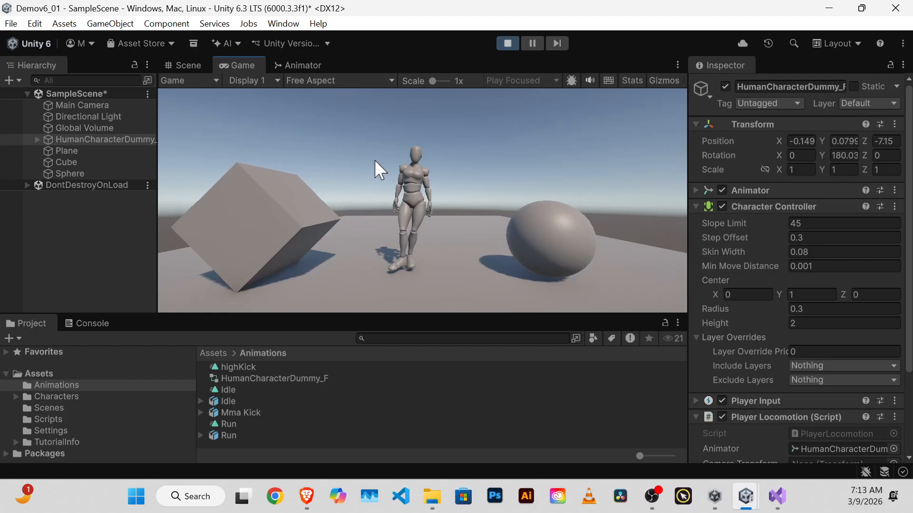
click(356, 182)
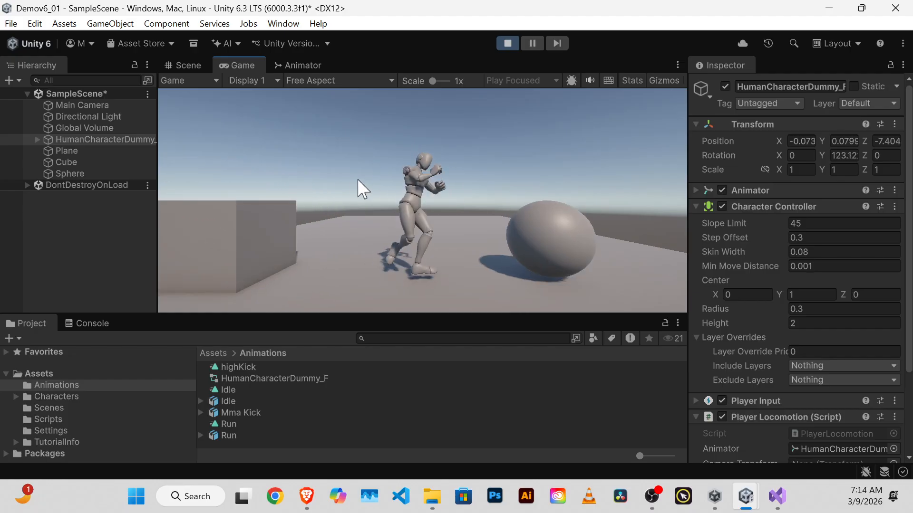
key(a)
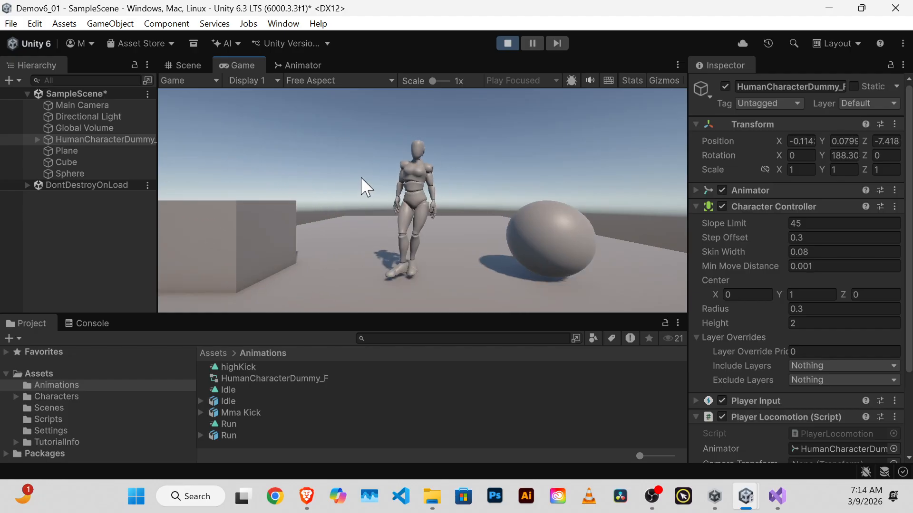
key(a)
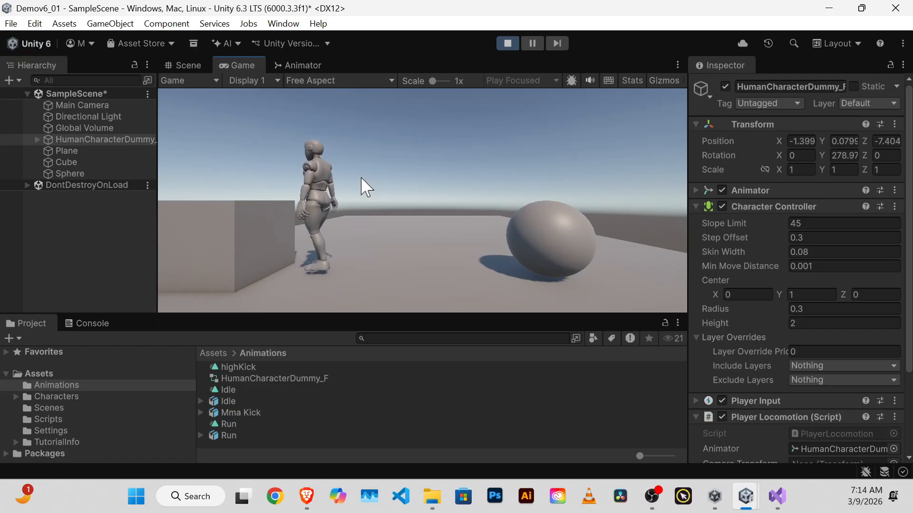
key(a)
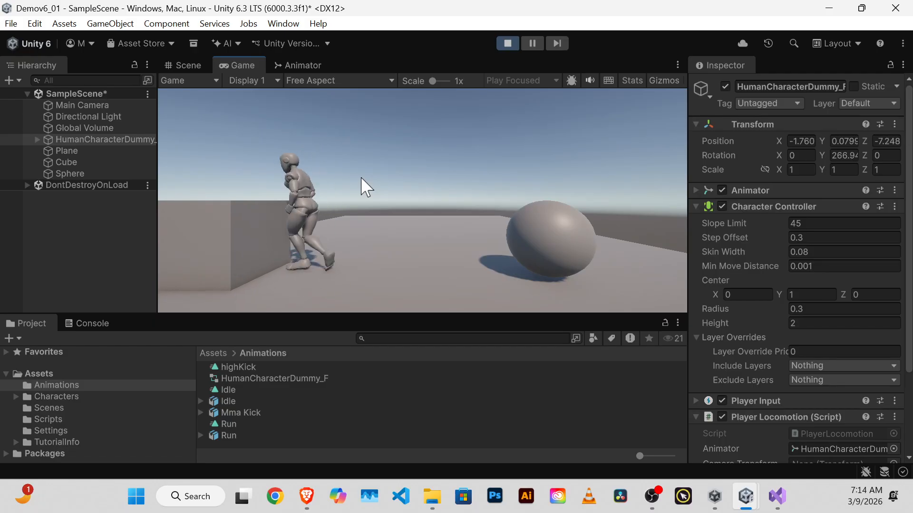
key(a)
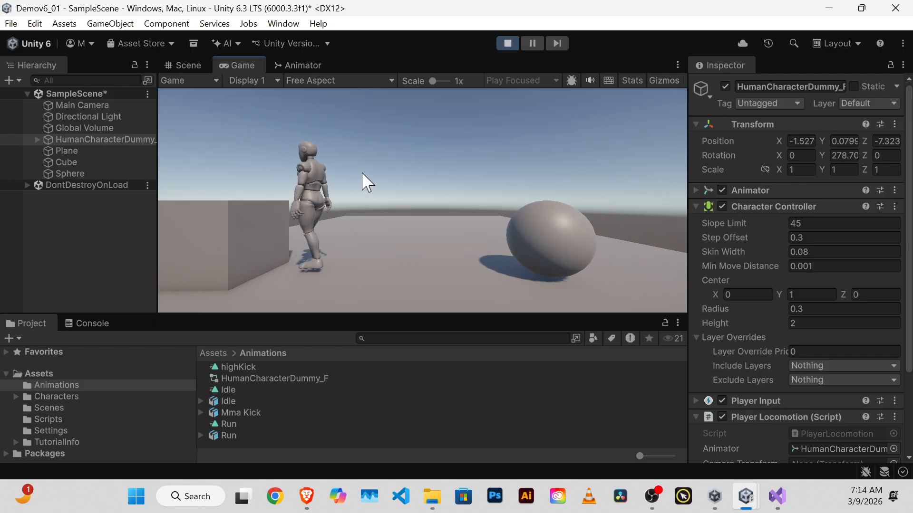
key(a)
key(a)
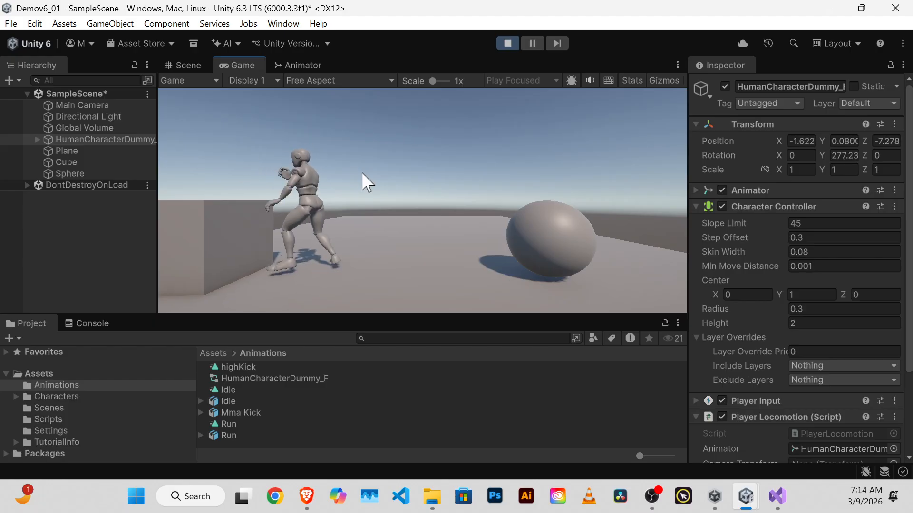
key(w)
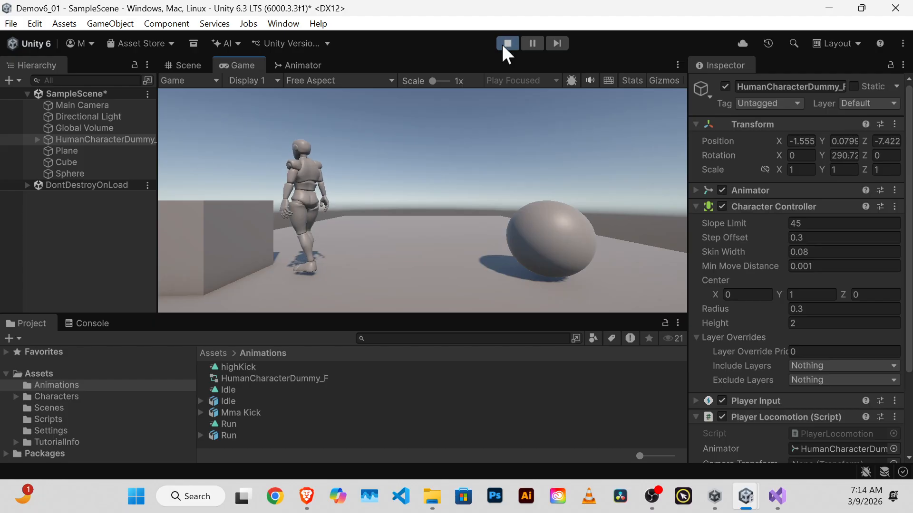
Step: Run the character from the cube into the sphere and off toward the far side of the plane
key(d)
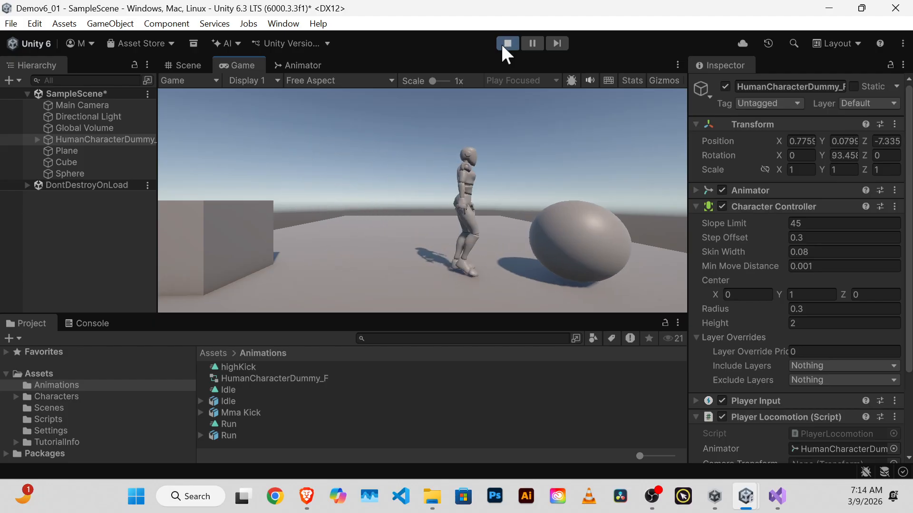
key(d)
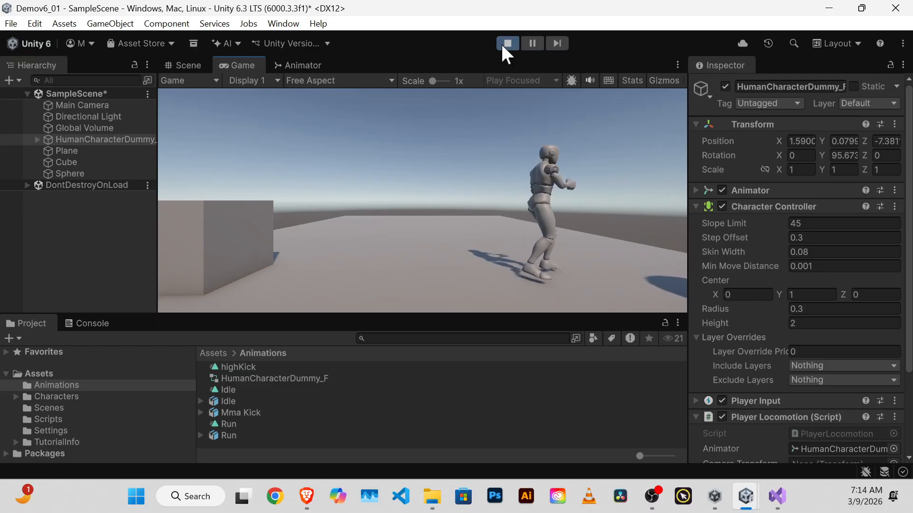
key(w)
key(space)
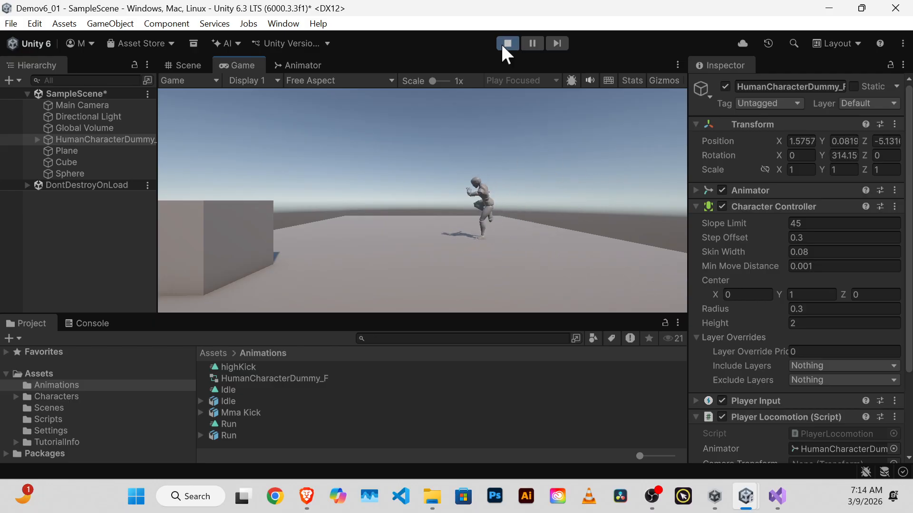
key(w)
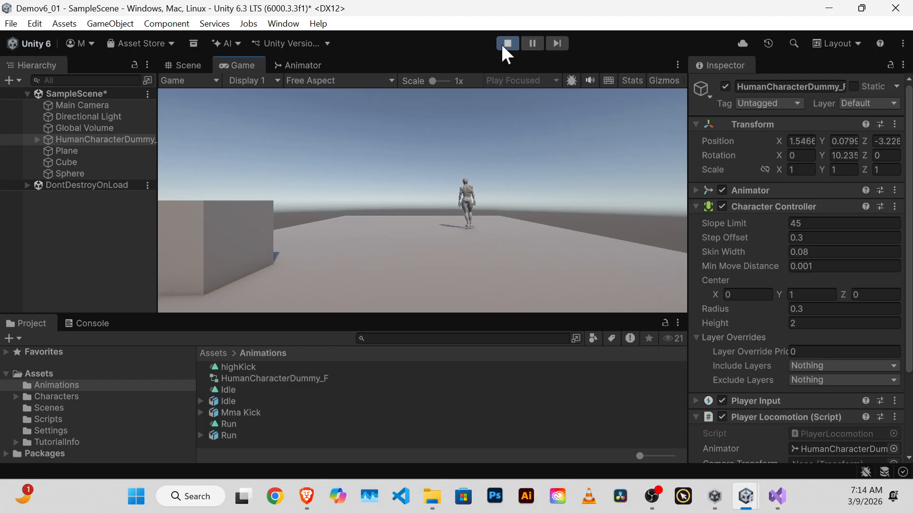
key(a)
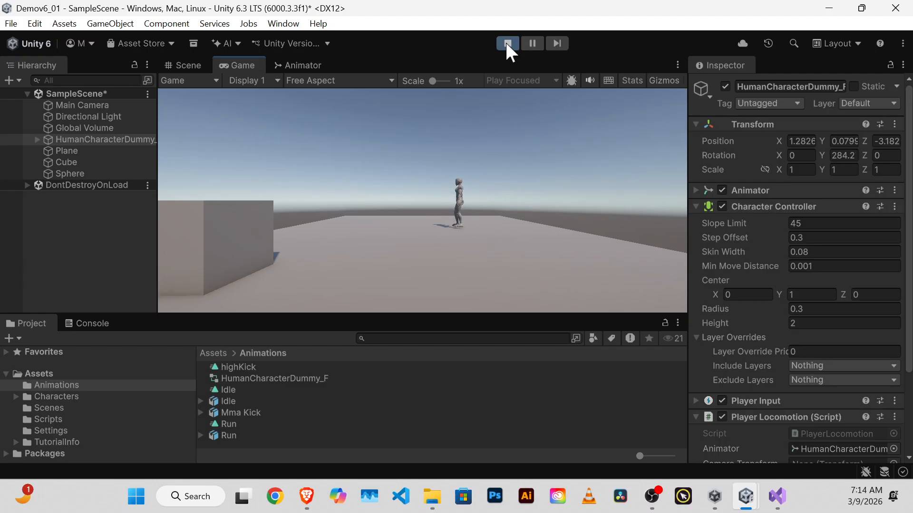
Step: Trigger the high kick on the far part of the plane and run the character toward the camera and back
click(457, 199)
key(s)
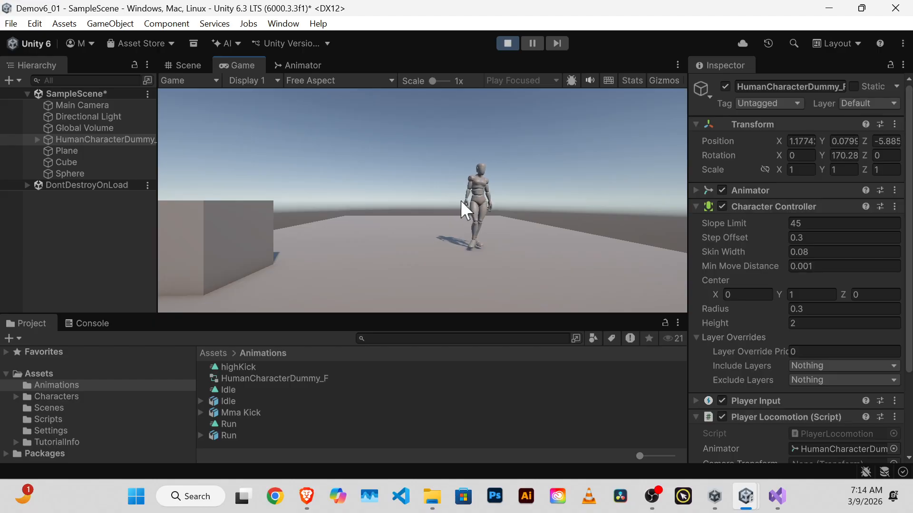
key(w)
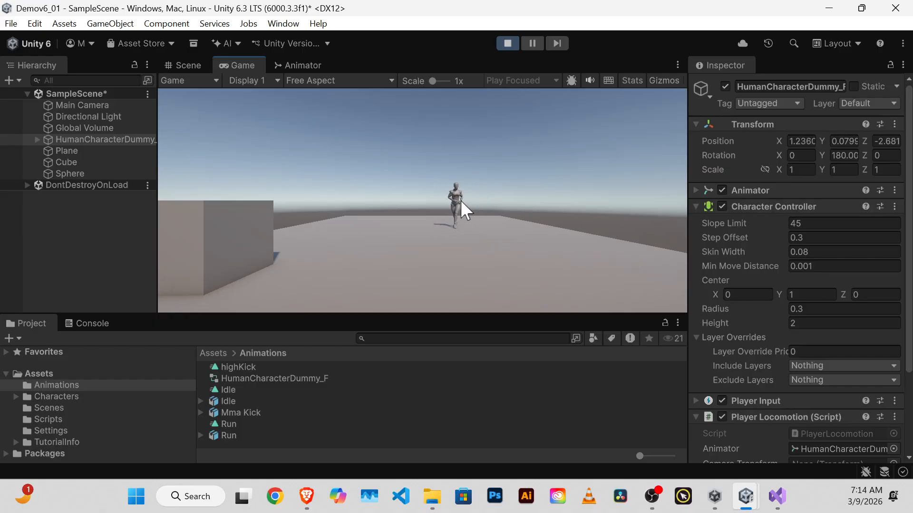
key(shift+s)
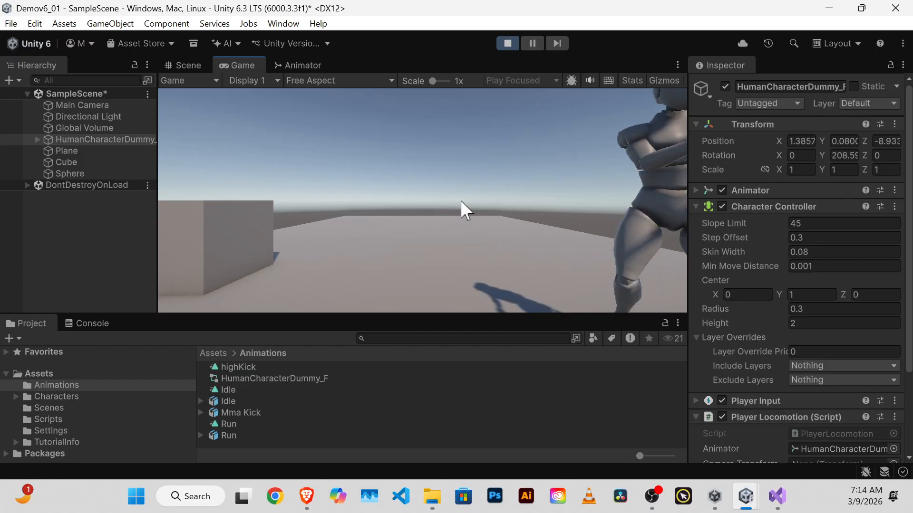
key(a)
key(w)
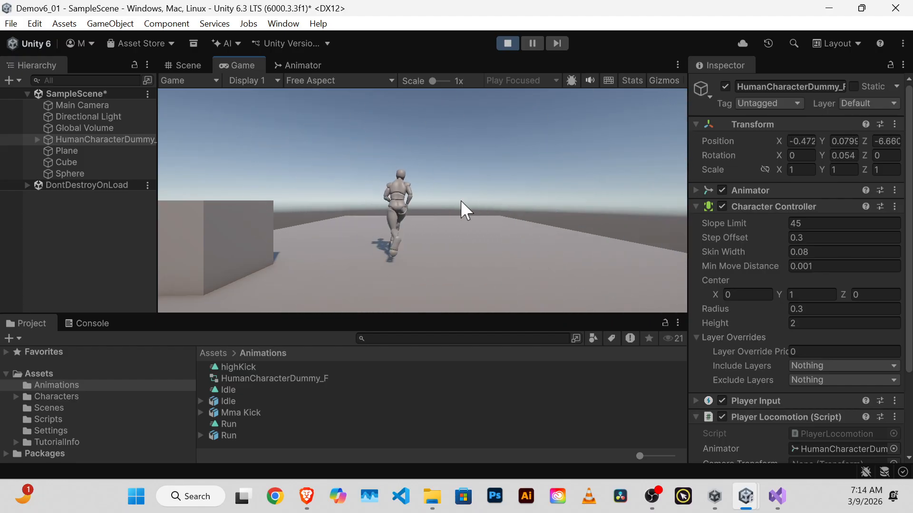
Step: Trigger the high kick between runs in different directions across the open plane, and stop play mode
click(460, 200)
key(s)
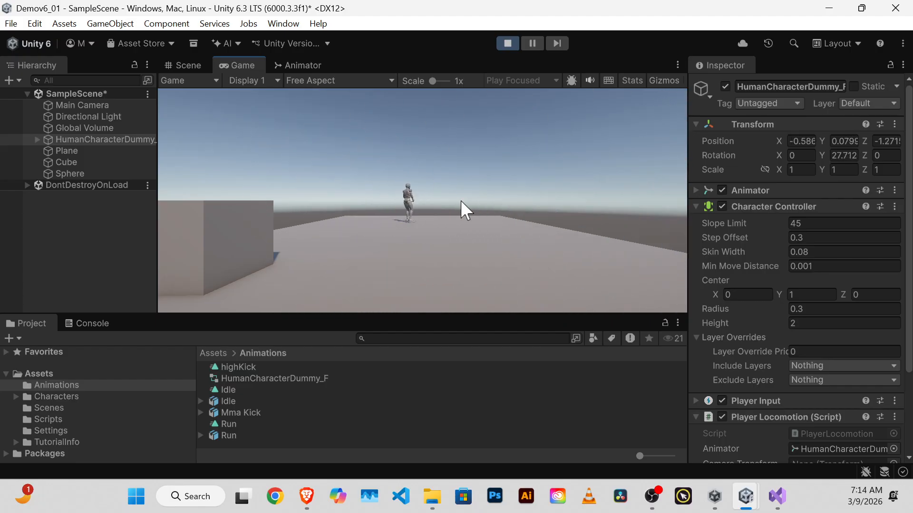
key(a)
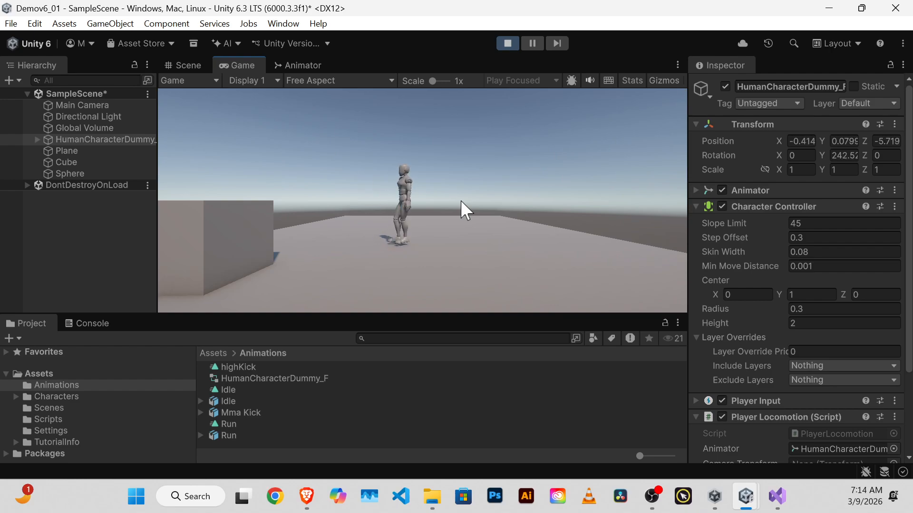
click(460, 201)
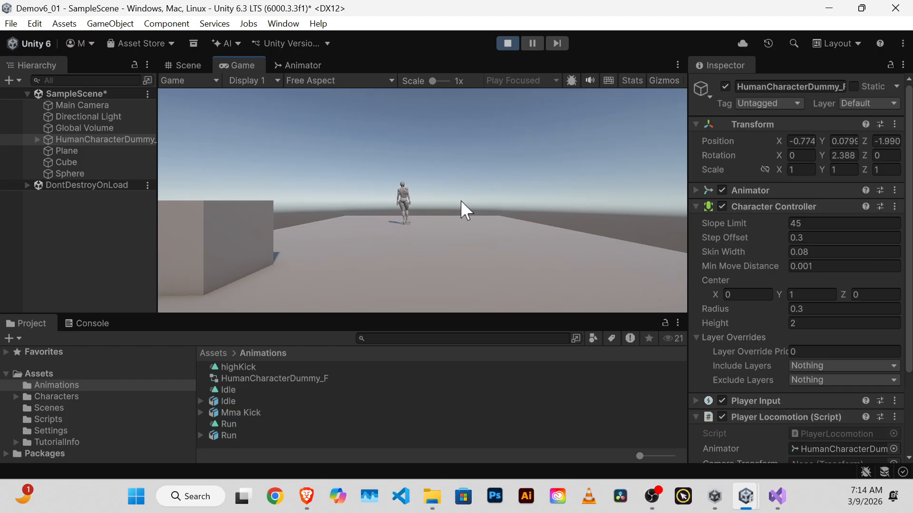
key(w)
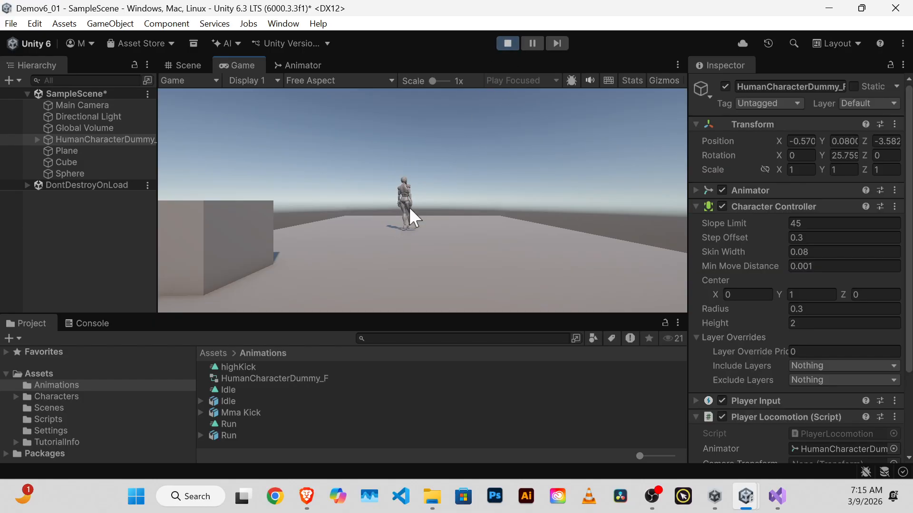
click(507, 43)
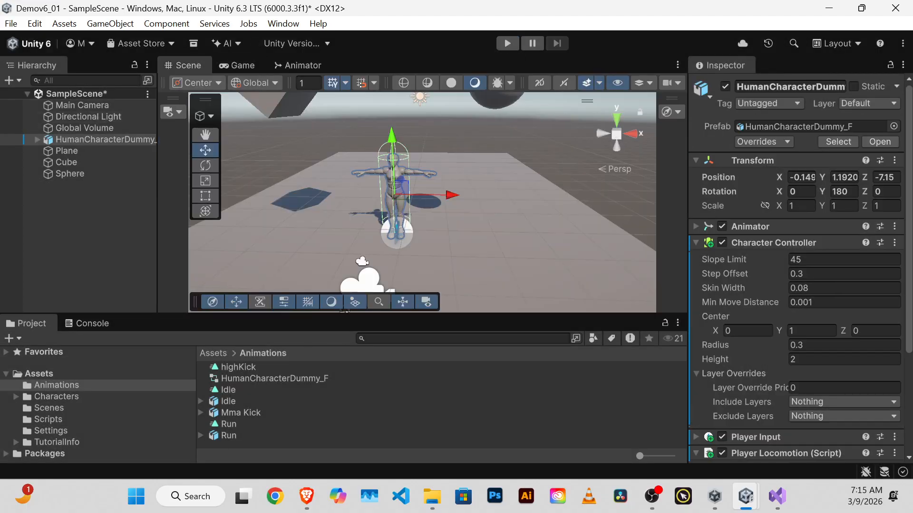